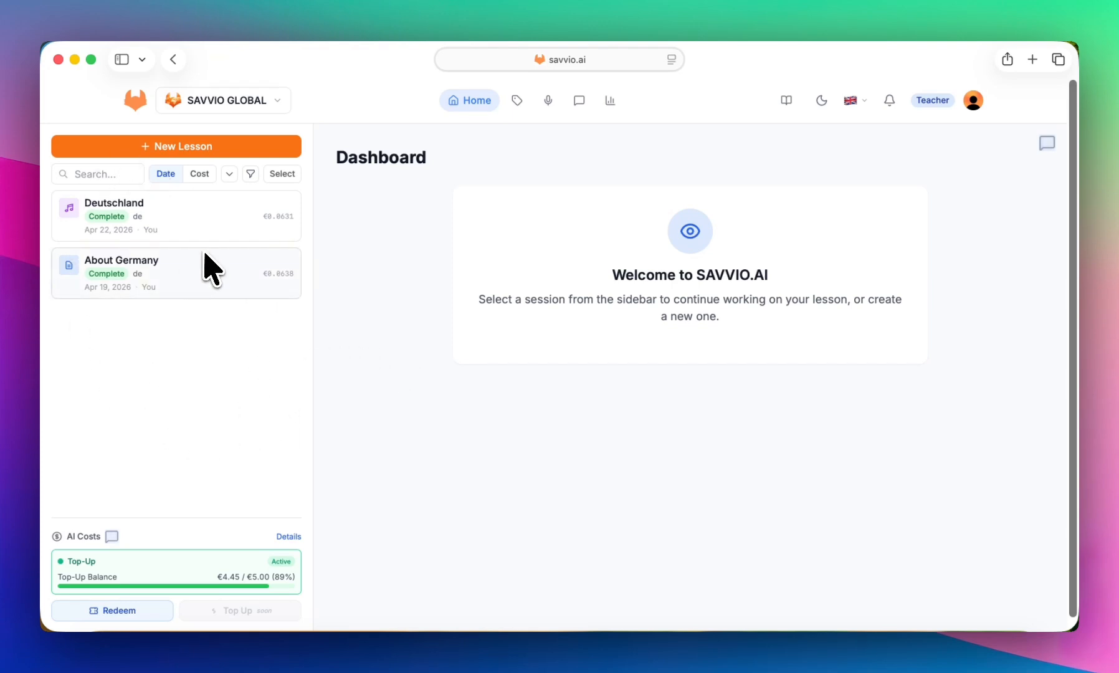
- Create a new lesson from entered text by pasting the copied German passage titled "Über Deutschland"
{"action": "left_click", "coordinate": [165, 148]}
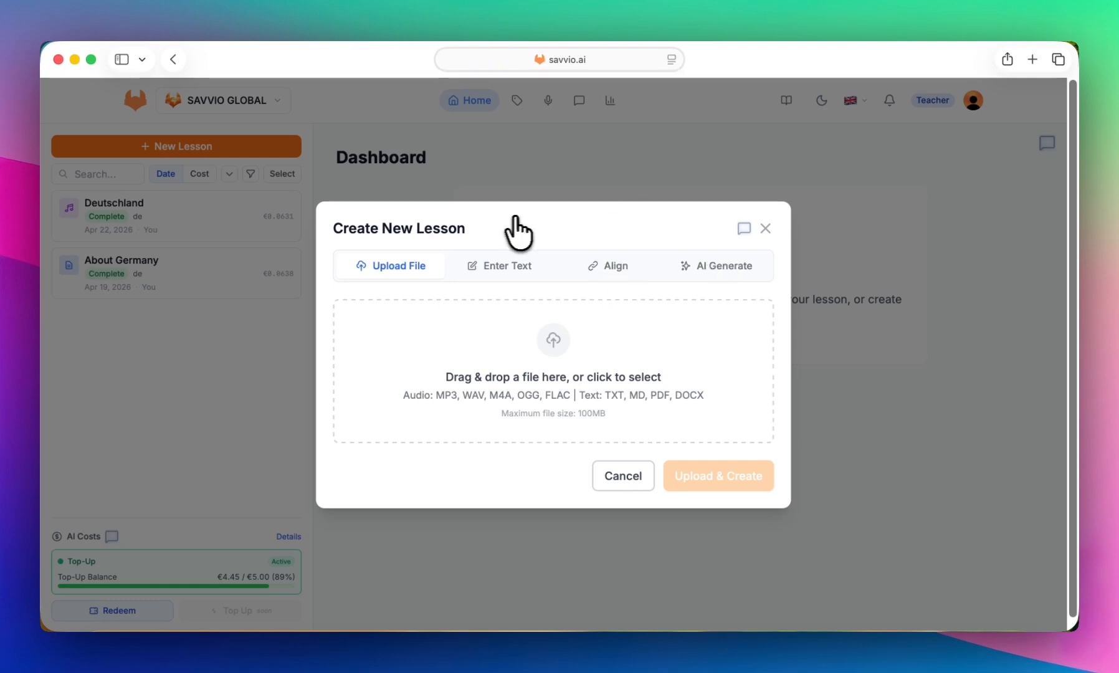
{"action": "left_click", "coordinate": [496, 268]}
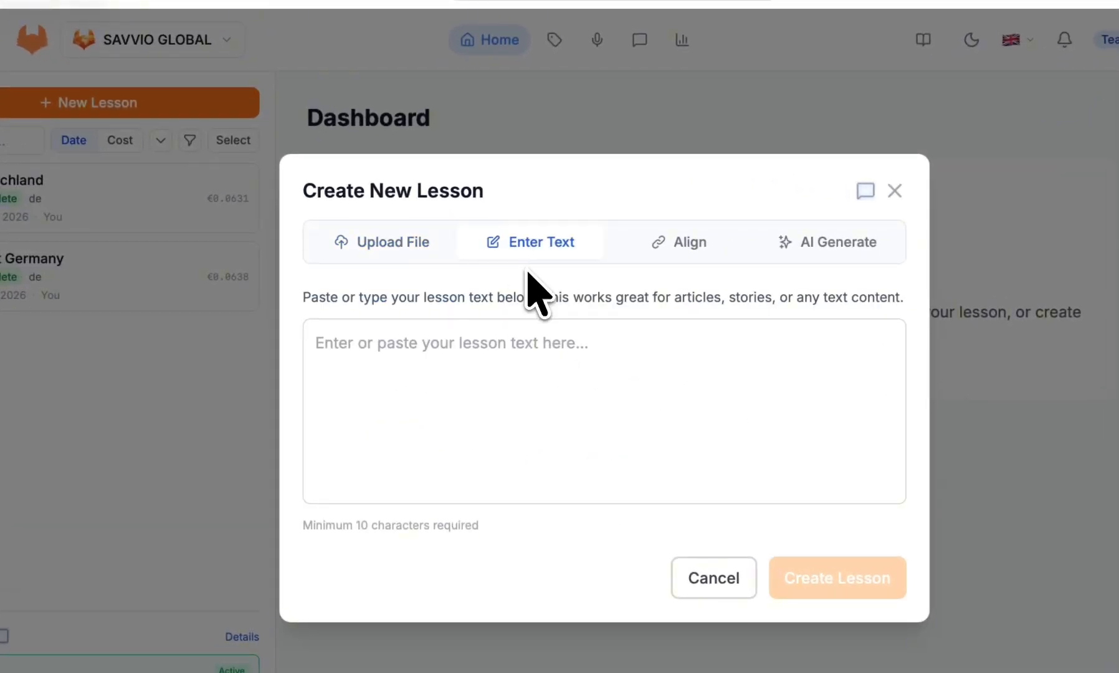
{"action": "left_click", "coordinate": [501, 352]}
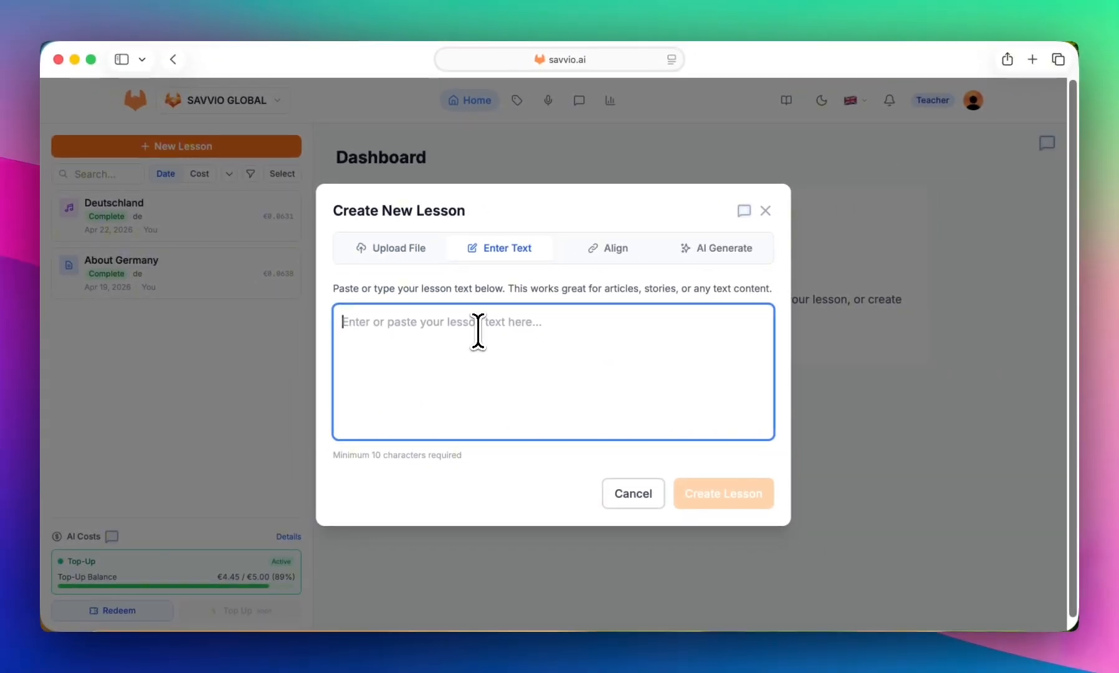
{"action": "type", "text": "write down th etes"}
{"action": "key", "text": "BackSpace"}
{"action": "key", "text": "BackSpace"}
{"action": "key", "text": "BackSpace"}
{"action": "key", "text": "BackSpace"}
{"action": "key", "text": "BackSpace"}
{"action": "key", "text": "BackSpace"}
{"action": "key", "text": "BackSpace"}
{"action": "key", "text": "BackSpace"}
{"action": "key", "text": "BackSpace"}
{"action": "key", "text": "BackSpace"}
{"action": "key", "text": "BackSpace"}
{"action": "key", "text": "BackSpace"}
{"action": "key", "text": "BackSpace"}
{"action": "key", "text": "BackSpace"}
{"action": "key", "text": "BackSpace"}
{"action": "key", "text": "BackSpace"}
{"action": "key", "text": "BackSpace"}
{"action": "key", "text": "BackSpace"}
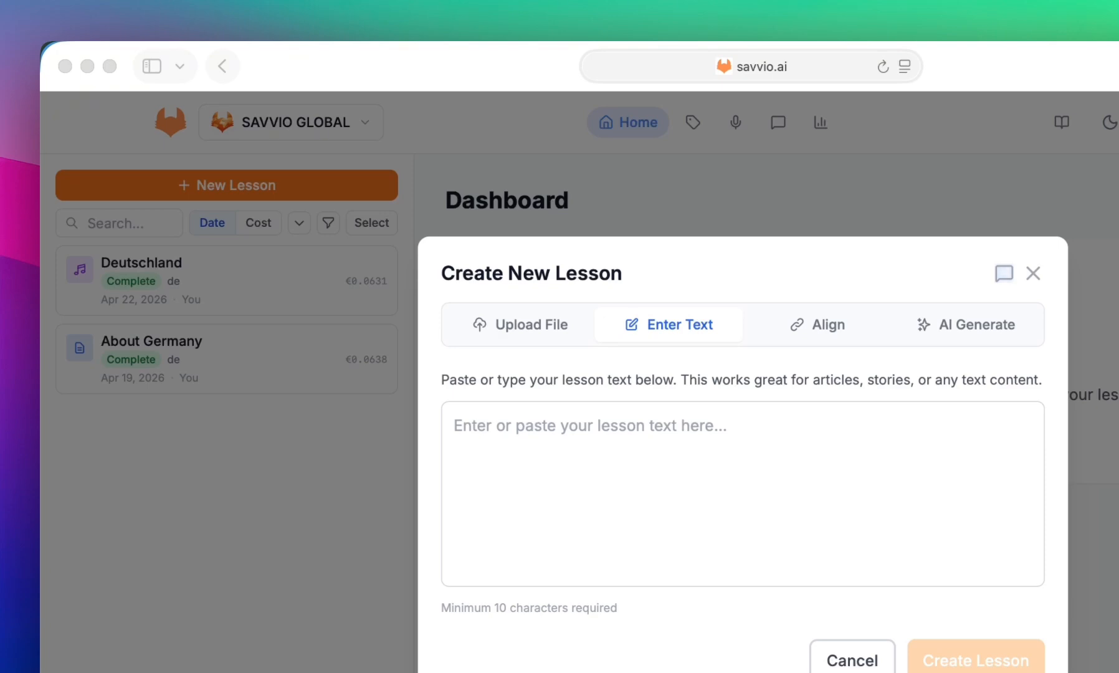
{"action": "left_click", "coordinate": [617, 475]}
{"action": "type", "text": "Über Deutschland Deutschland ist ein Land in Europa. Die Hauptstadt heißt Berlin. In Deutschland spricht man Deutsch. Das Land hat viele schöne Städte und interessante Traditionen. Viele Menschen besuchen Deutschland jedes Jahr."}
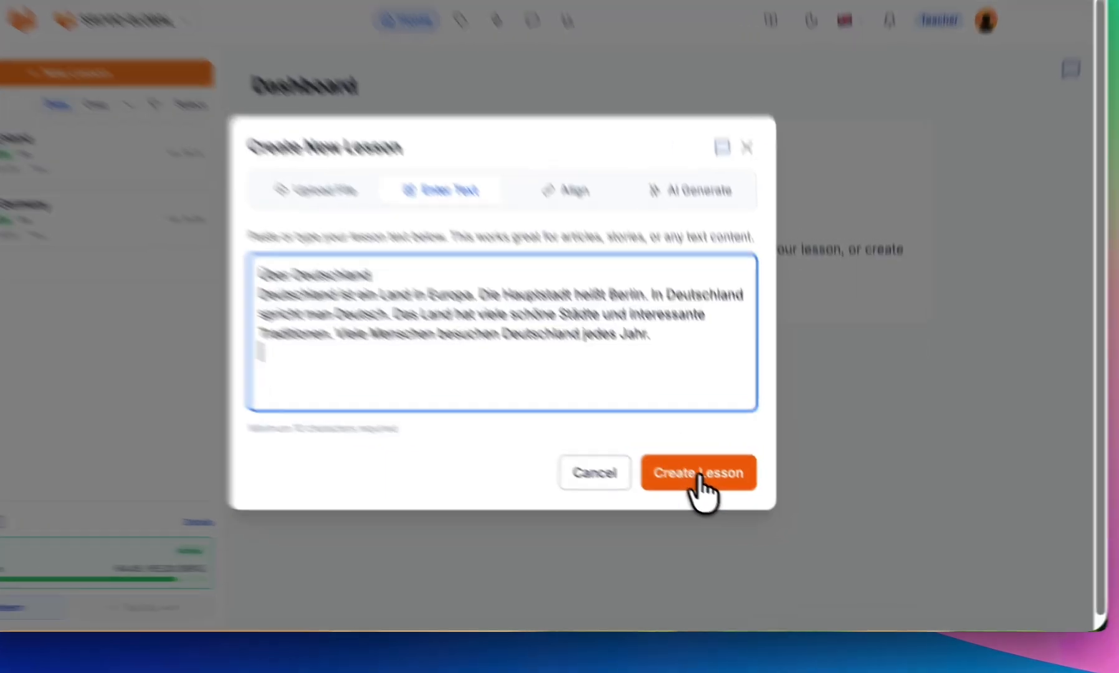
{"action": "left_click", "coordinate": [724, 496]}
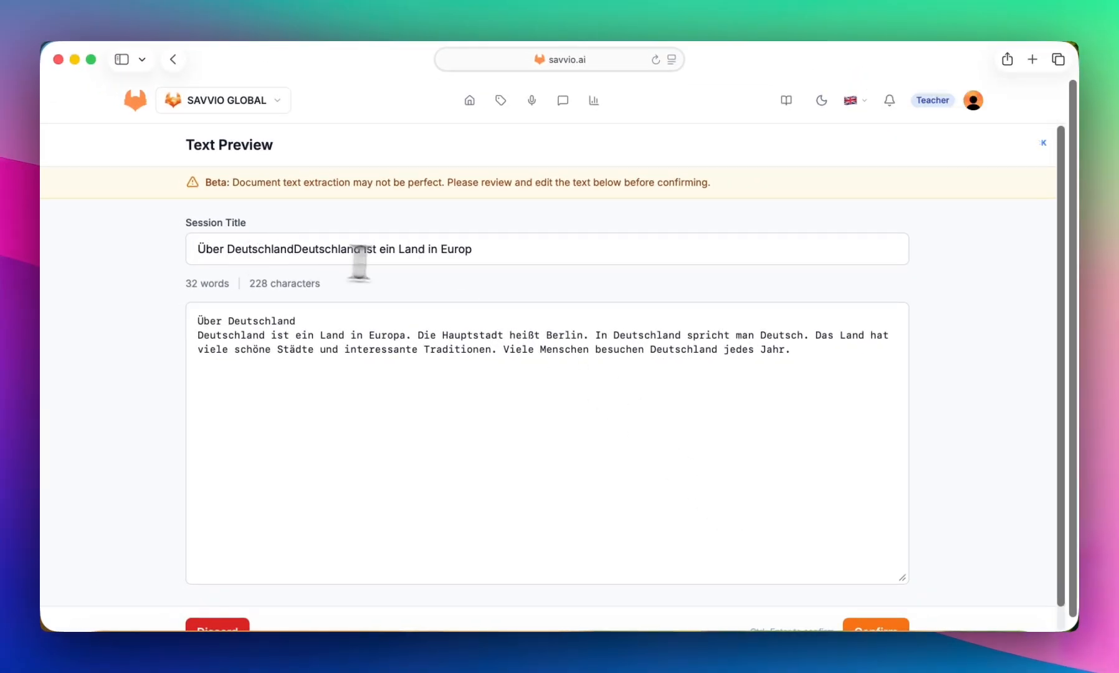
- Replace the session title with "text session" and confirm the lesson's text preview
{"action": "left_click_drag", "start_coordinate": [483, 252], "coordinate": [136, 254]}
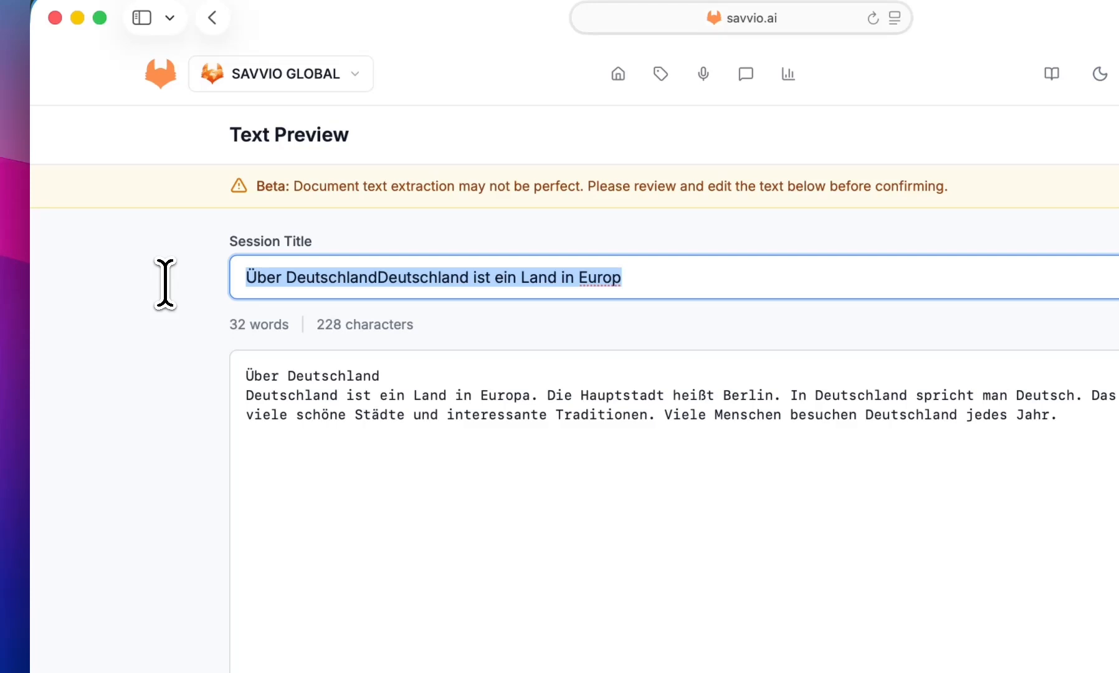
{"action": "key", "text": "BackSpace"}
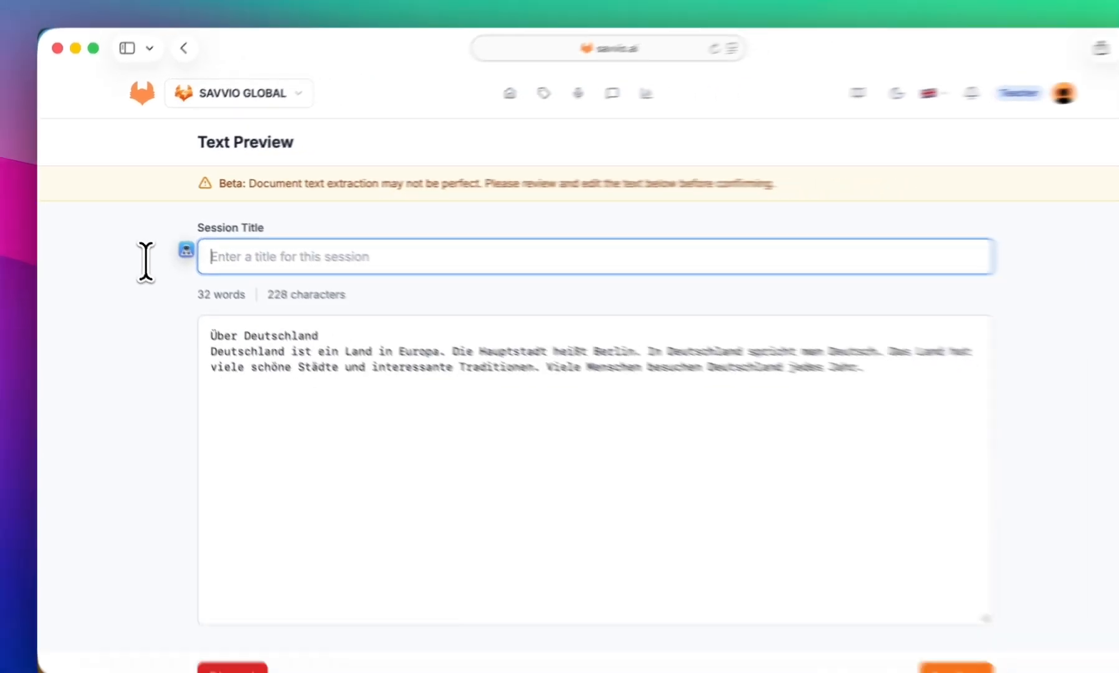
{"action": "type", "text": "tes"}
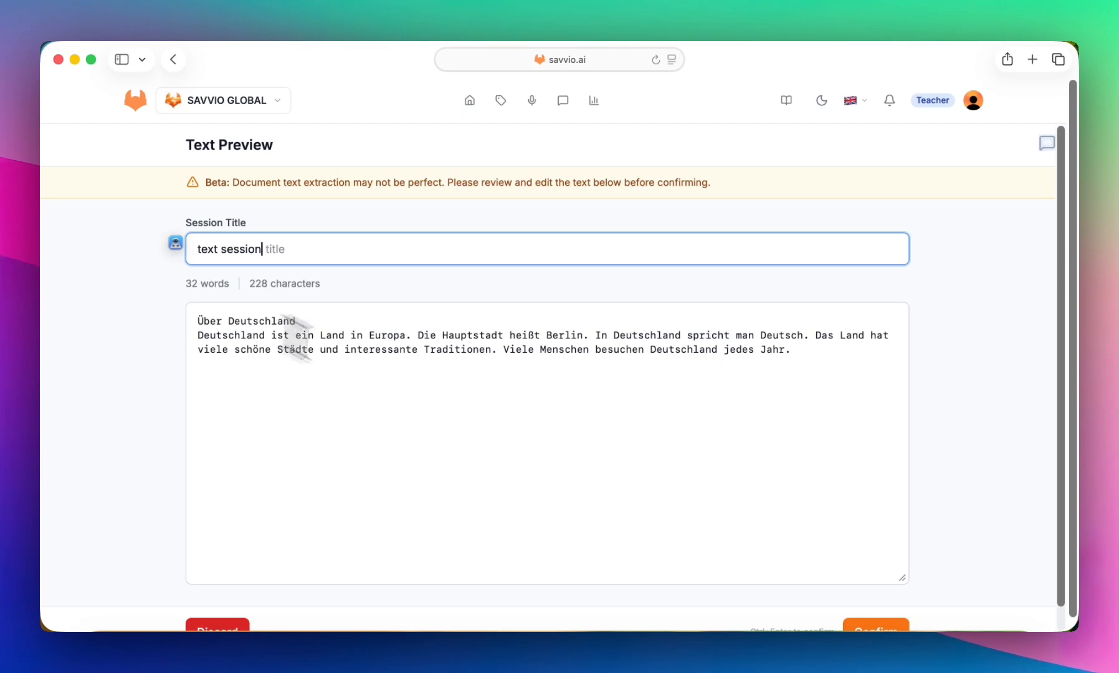
{"action": "left_click", "coordinate": [461, 423]}
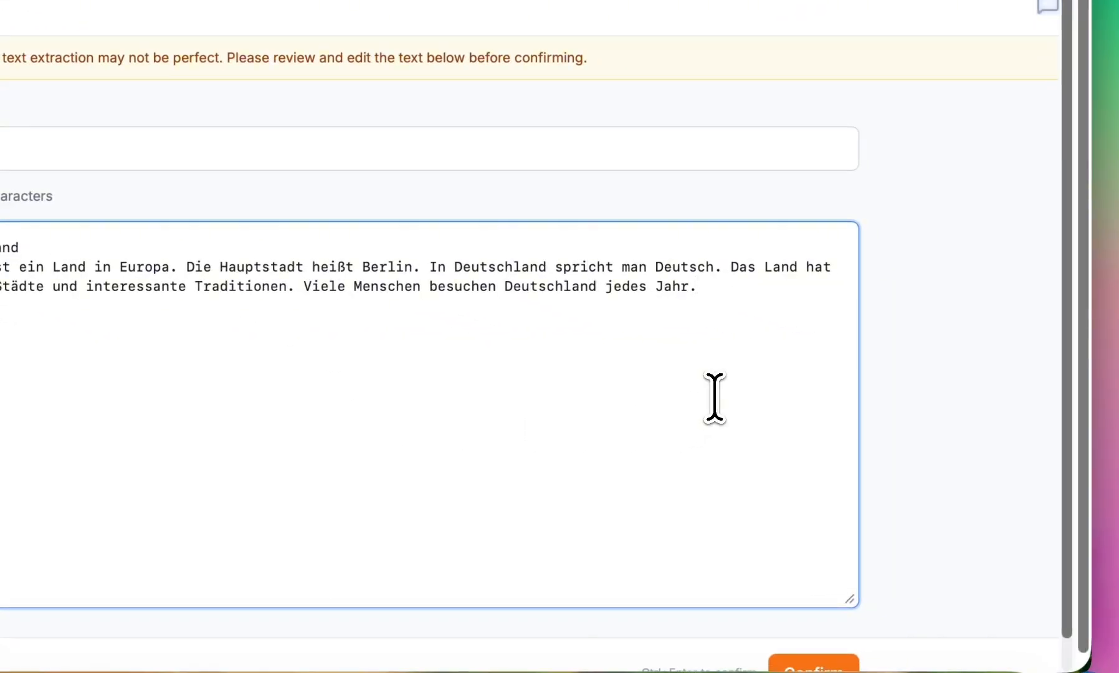
{"action": "scroll", "coordinate": [972, 551], "scroll_direction": "down", "scroll_amount": 1}
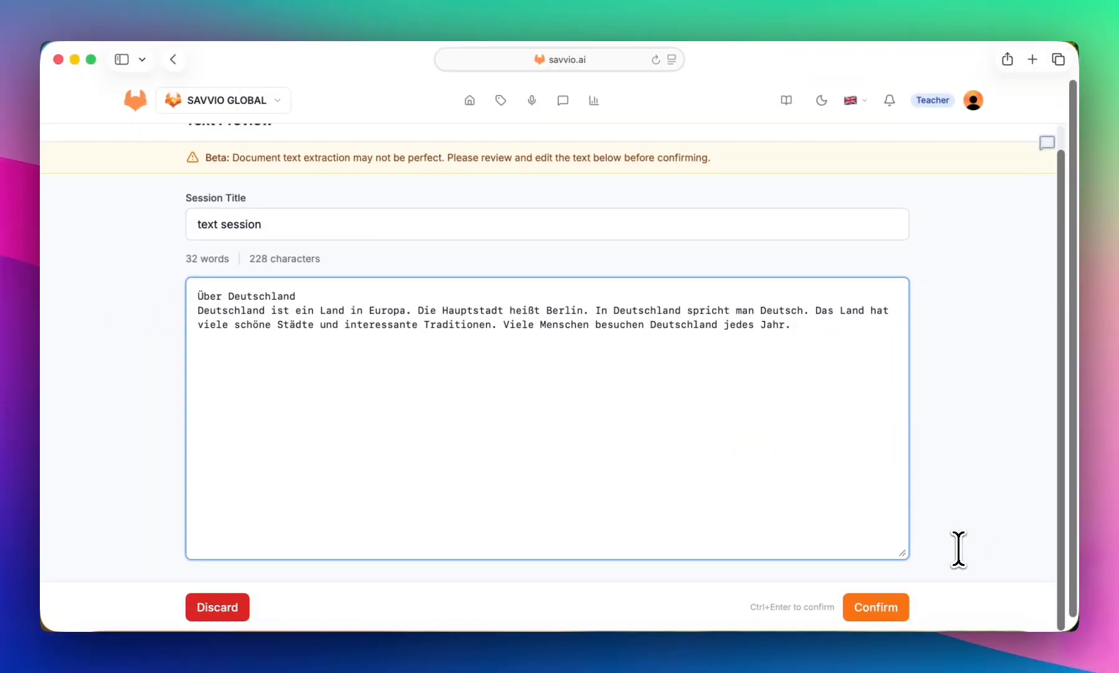
{"action": "left_click", "coordinate": [869, 608]}
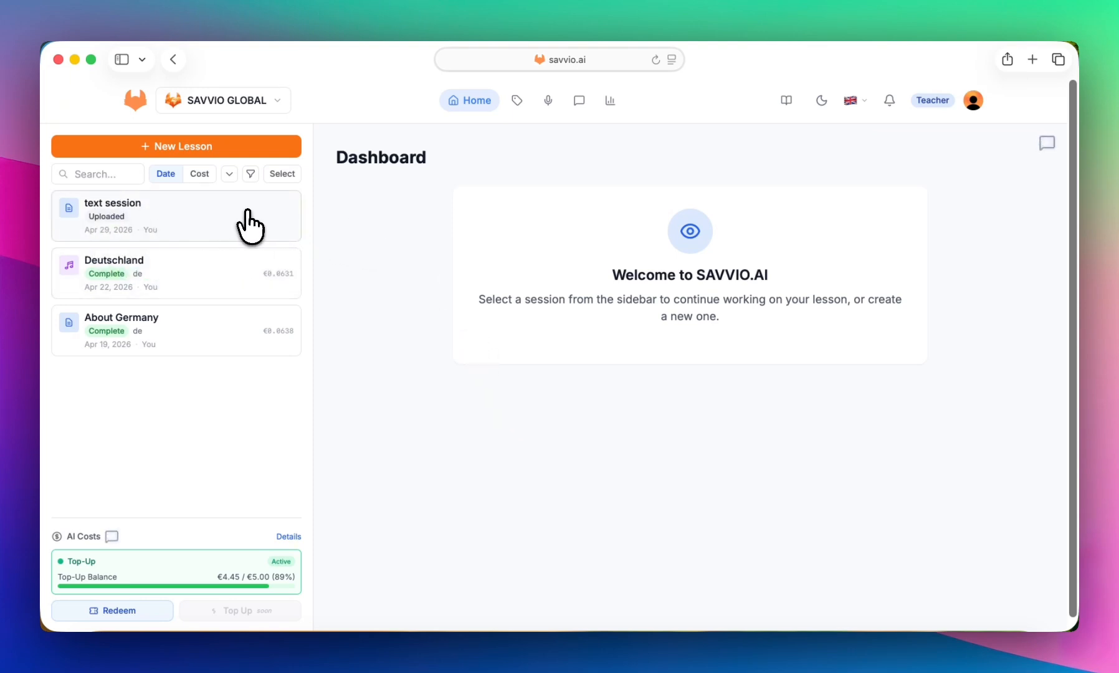
- Open the text session lesson and start processing it with automatic language detection
{"action": "left_click", "coordinate": [181, 215]}
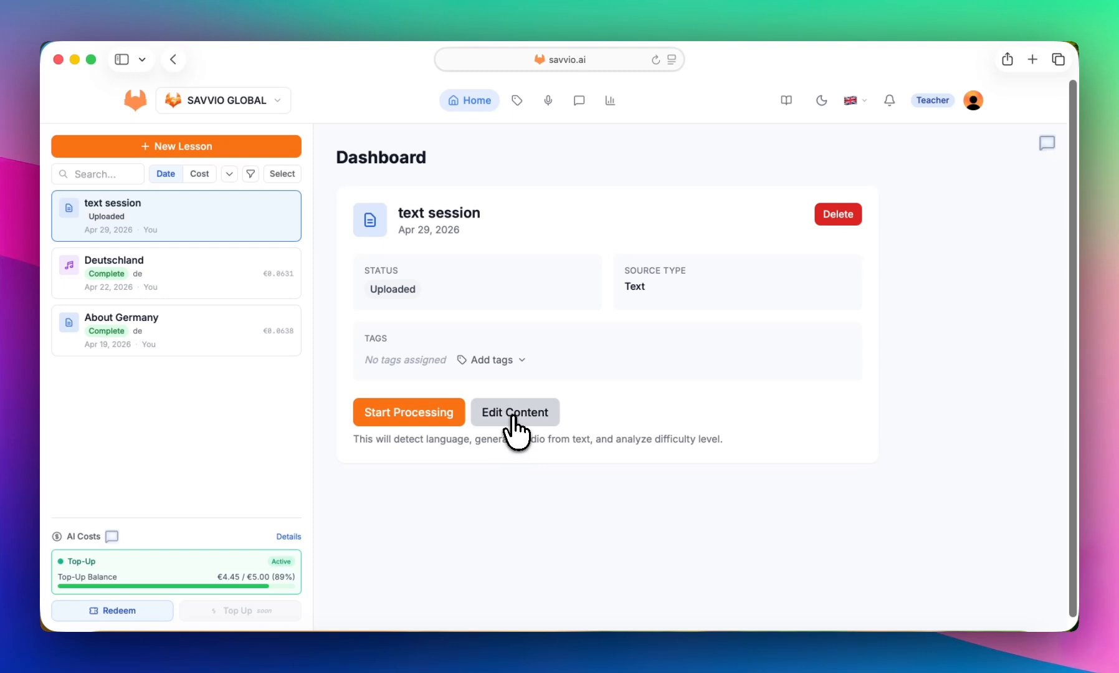
{"action": "left_click", "coordinate": [400, 415]}
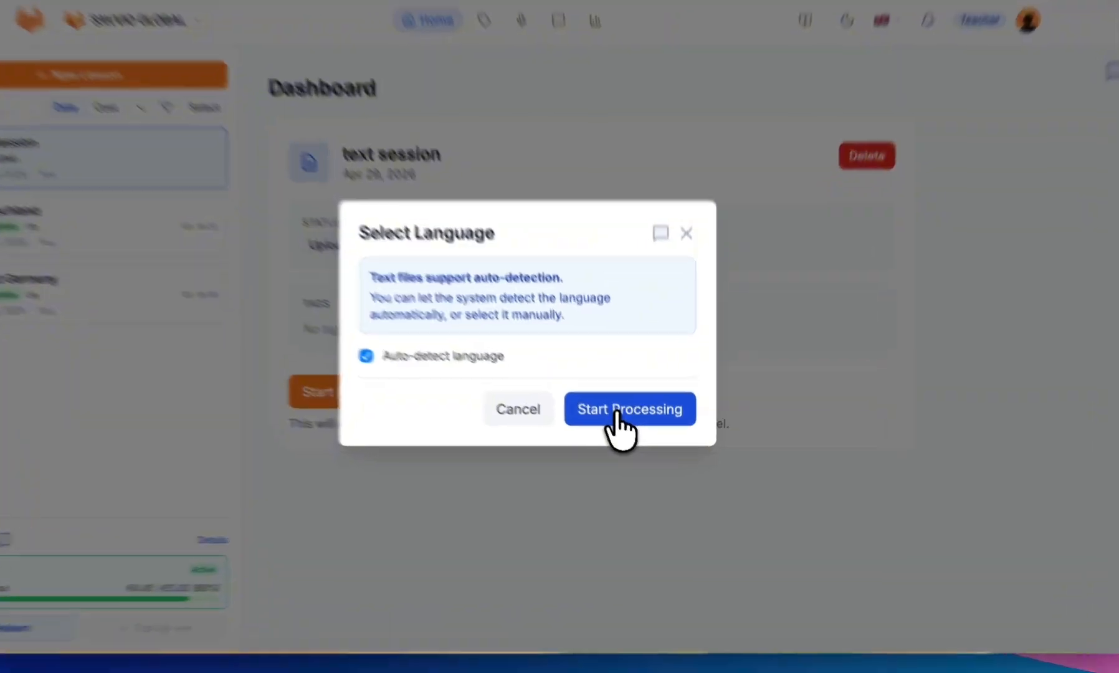
{"action": "left_click", "coordinate": [629, 431]}
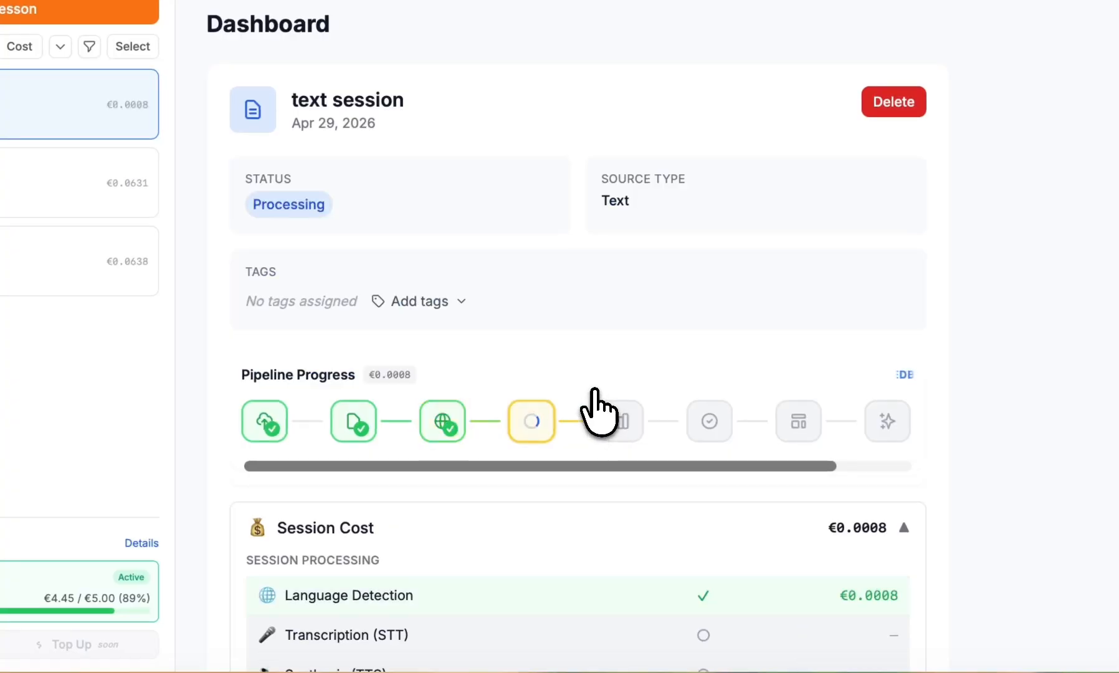
- Check the session's pipeline progress and processing costs, and open its transcript for review
{"action": "scroll", "coordinate": [596, 391], "scroll_direction": "down", "scroll_amount": 4}
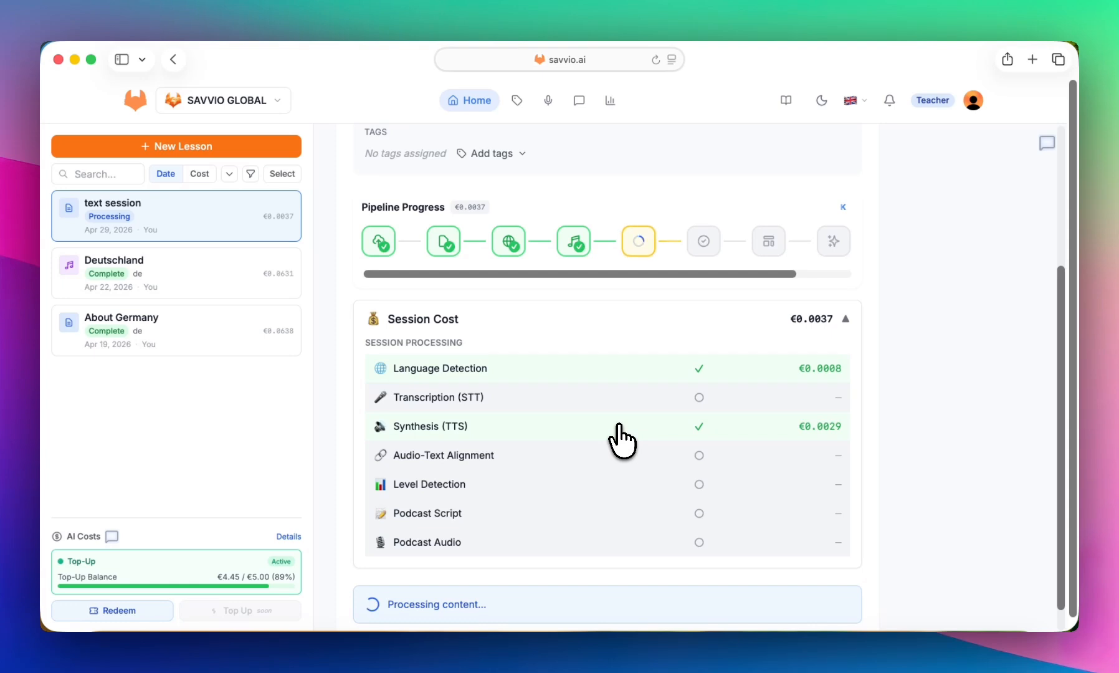
{"action": "scroll", "coordinate": [607, 383], "scroll_direction": "up", "scroll_amount": 1}
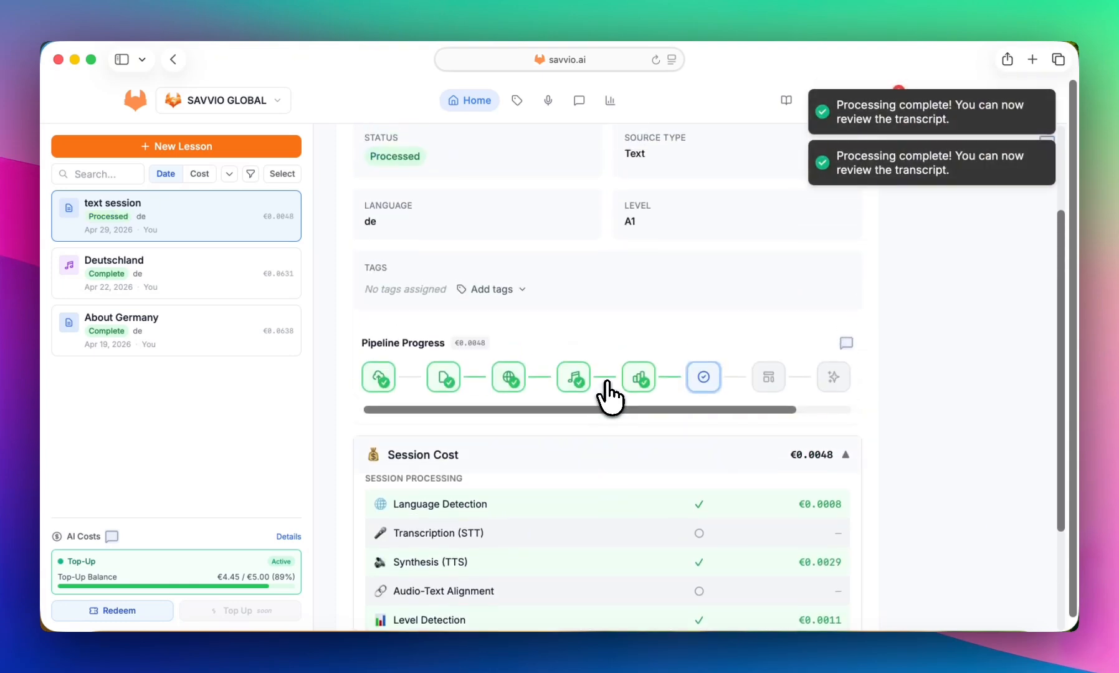
{"action": "scroll", "coordinate": [607, 393], "scroll_direction": "down", "scroll_amount": 2}
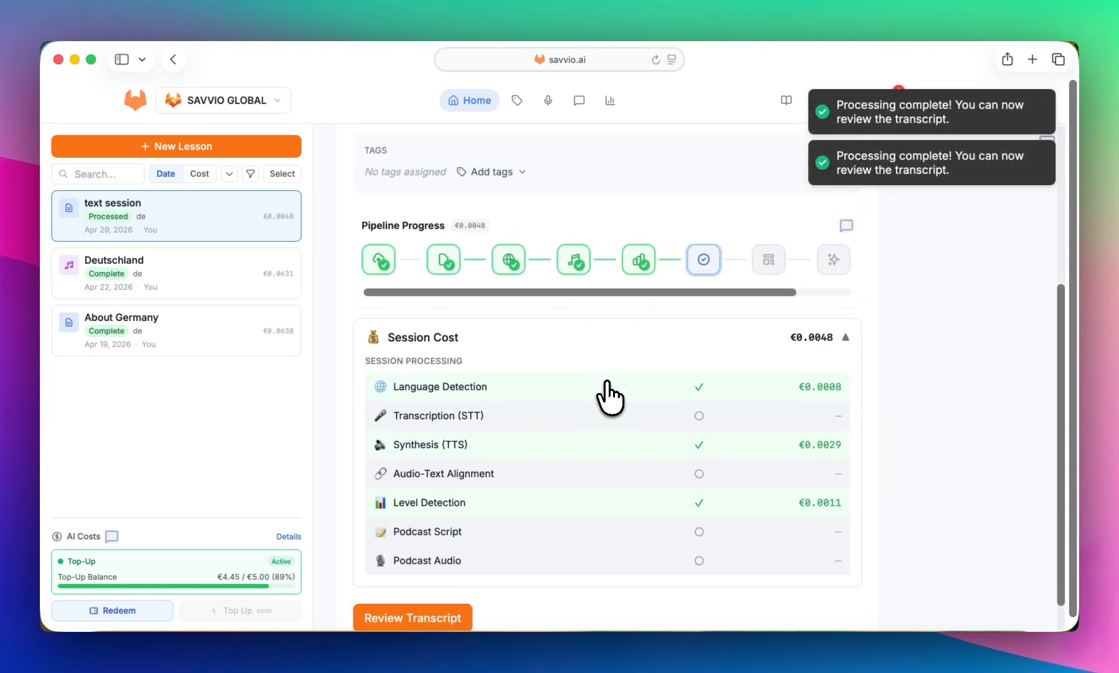
{"action": "scroll", "coordinate": [607, 383], "scroll_direction": "down", "scroll_amount": 1}
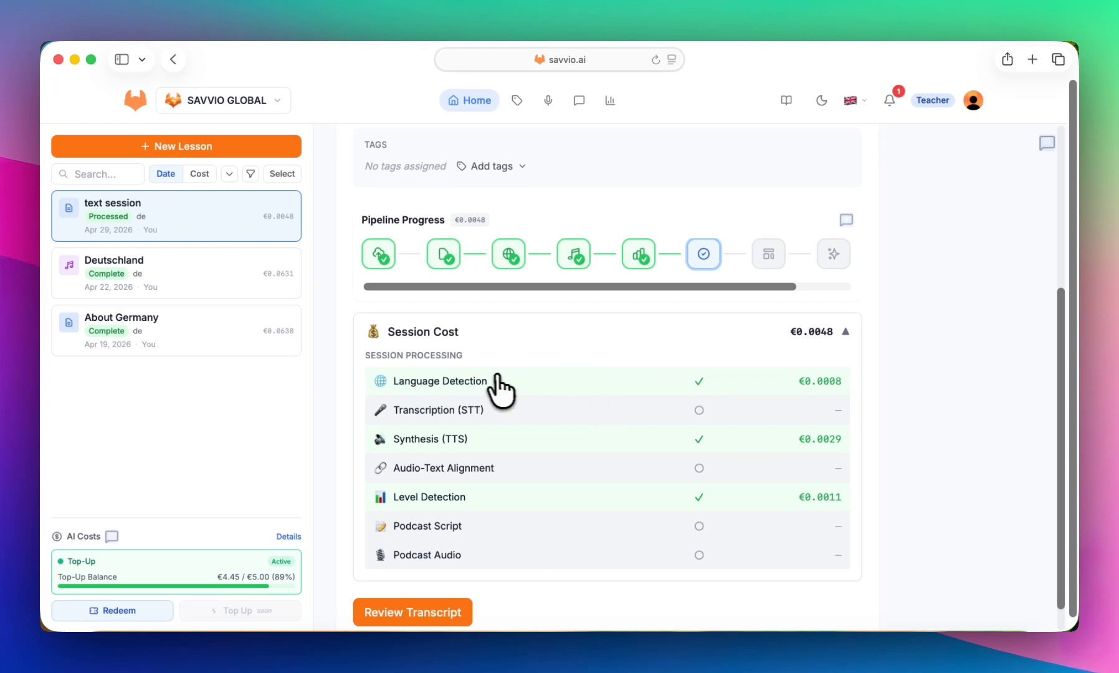
{"action": "scroll", "coordinate": [586, 377], "scroll_direction": "up", "scroll_amount": 4}
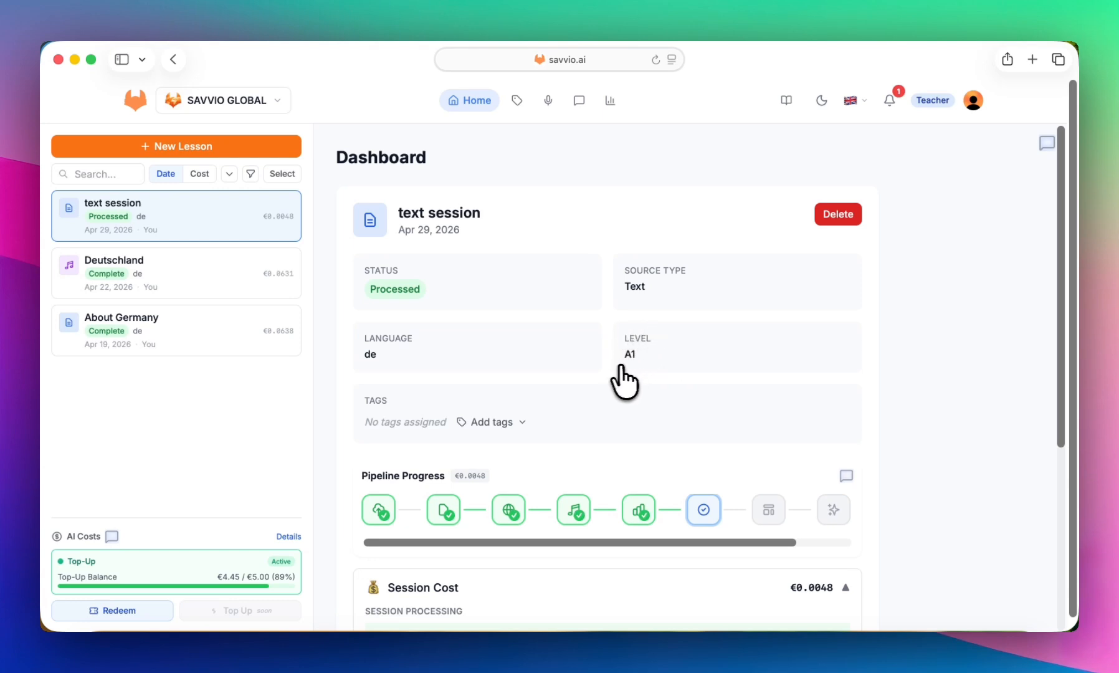
{"action": "scroll", "coordinate": [615, 377], "scroll_direction": "down", "scroll_amount": 5}
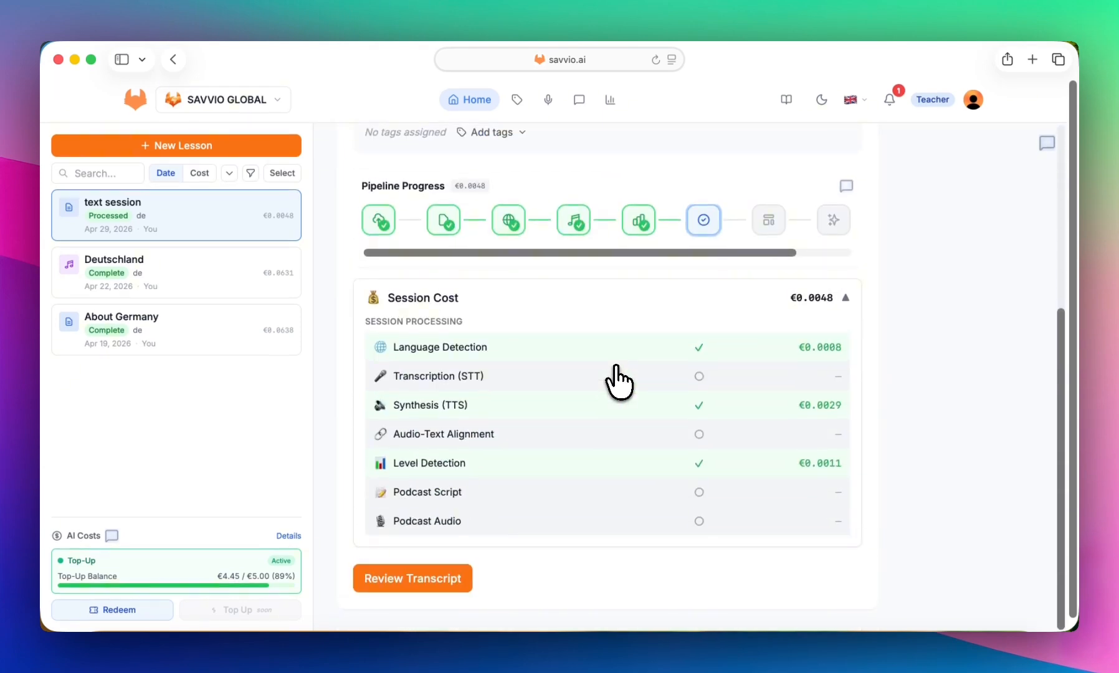
{"action": "left_click", "coordinate": [412, 579]}
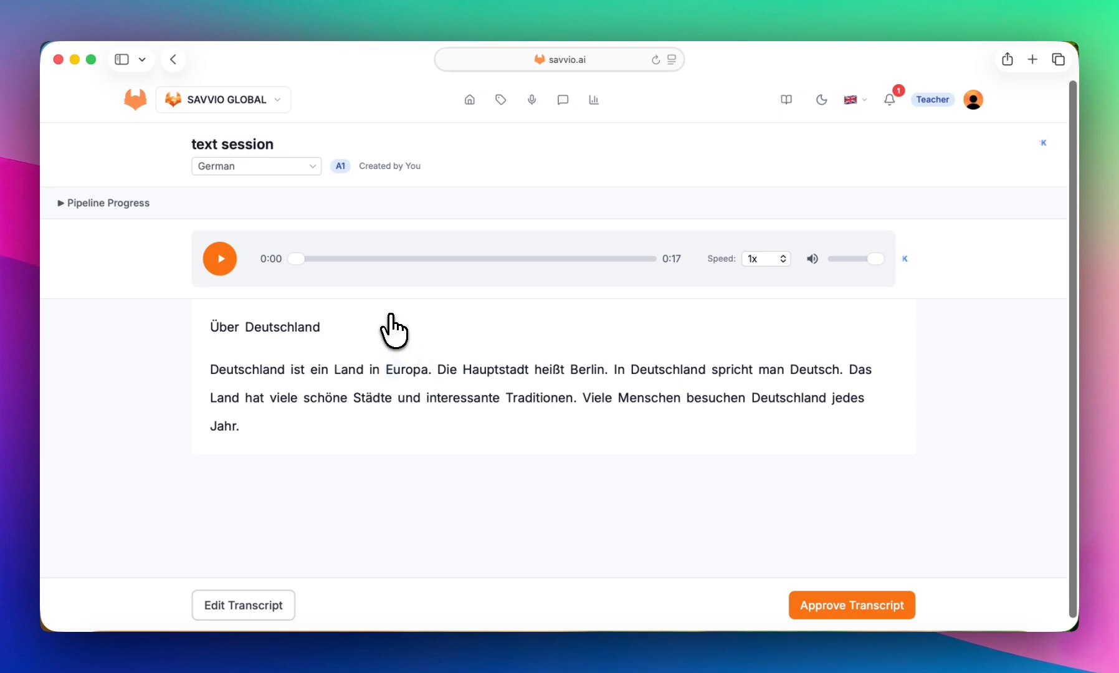
- Play the opening seconds of the transcript audio, and approve the transcript to continue to chunking
{"action": "left_click", "coordinate": [222, 261]}
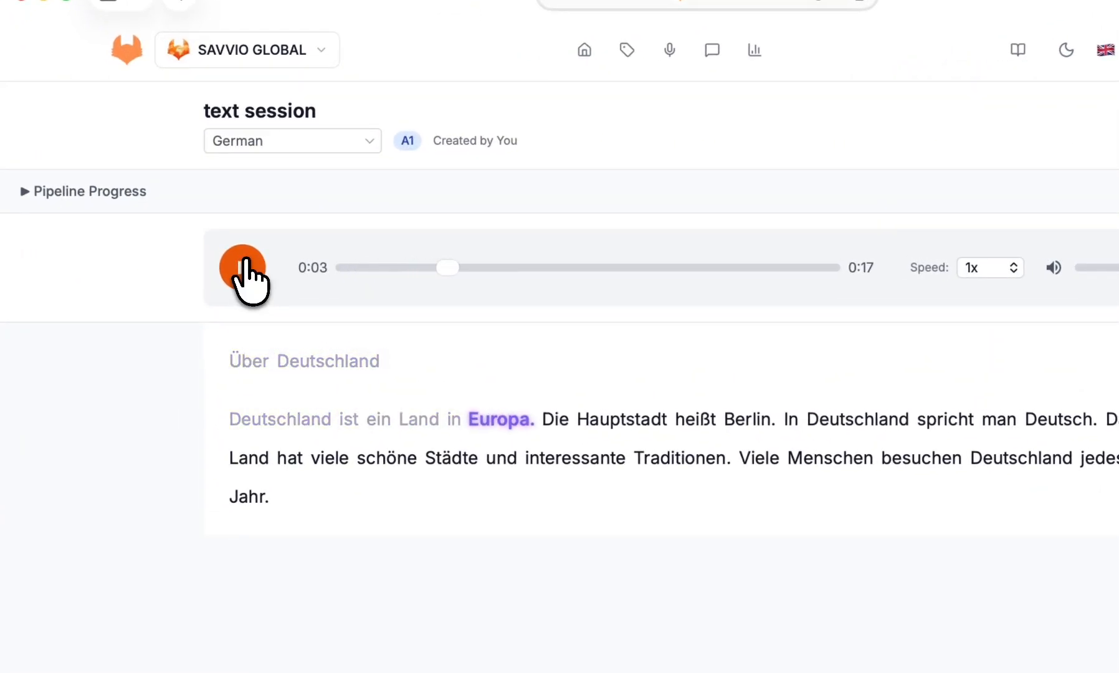
{"action": "left_click", "coordinate": [243, 264]}
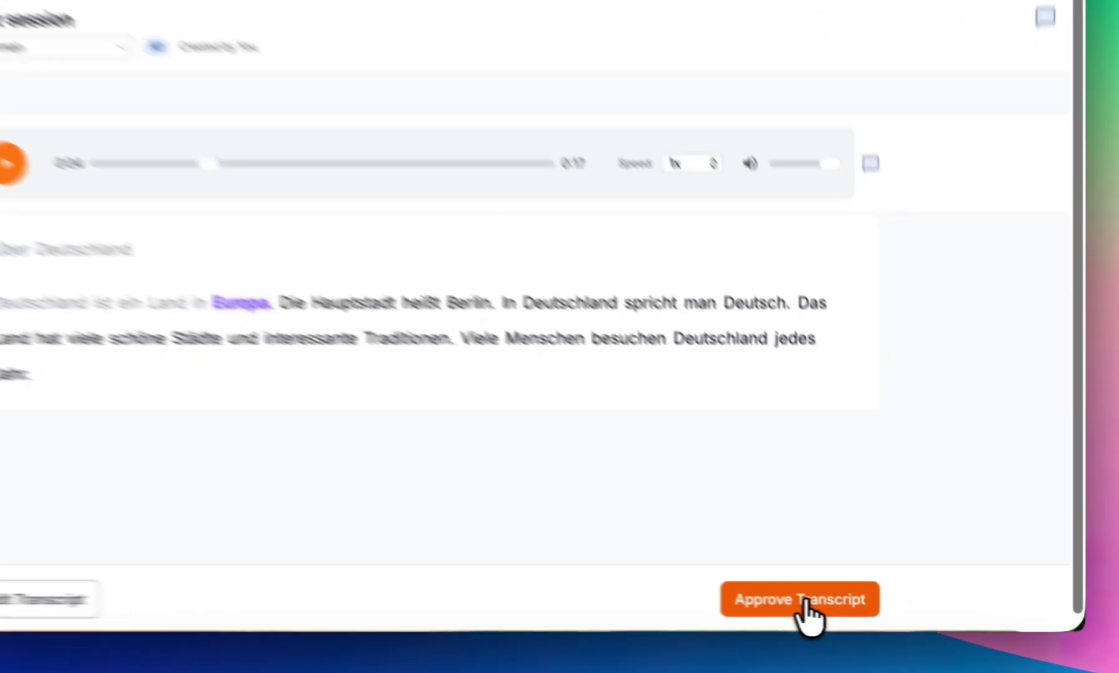
{"action": "left_click", "coordinate": [858, 614]}
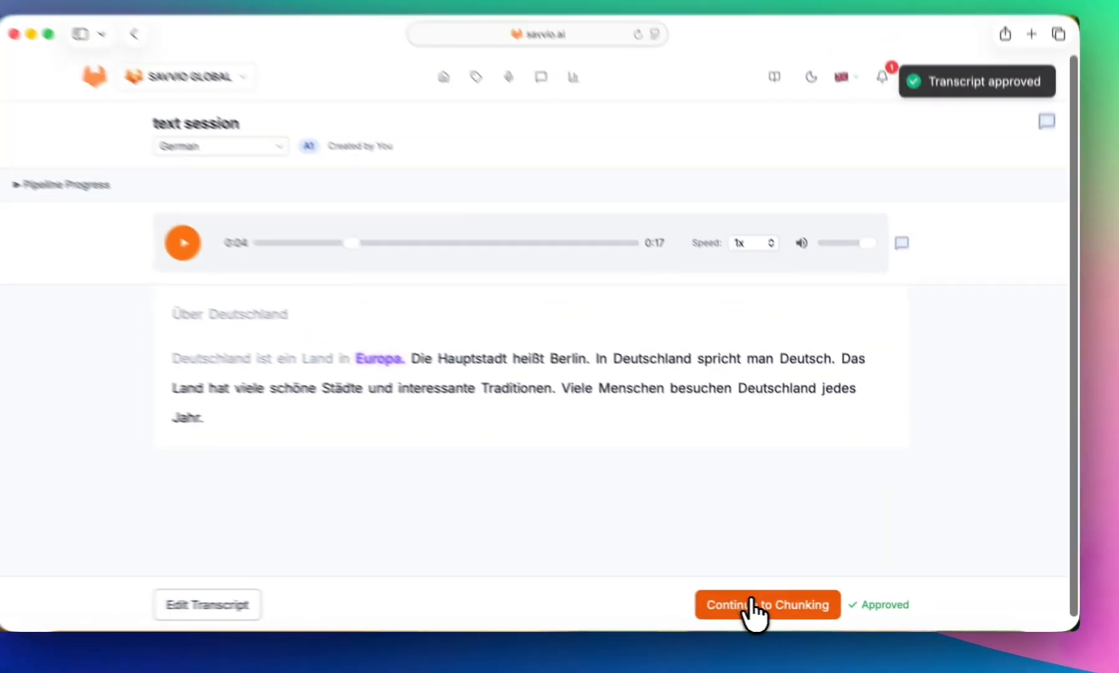
{"action": "left_click", "coordinate": [774, 610]}
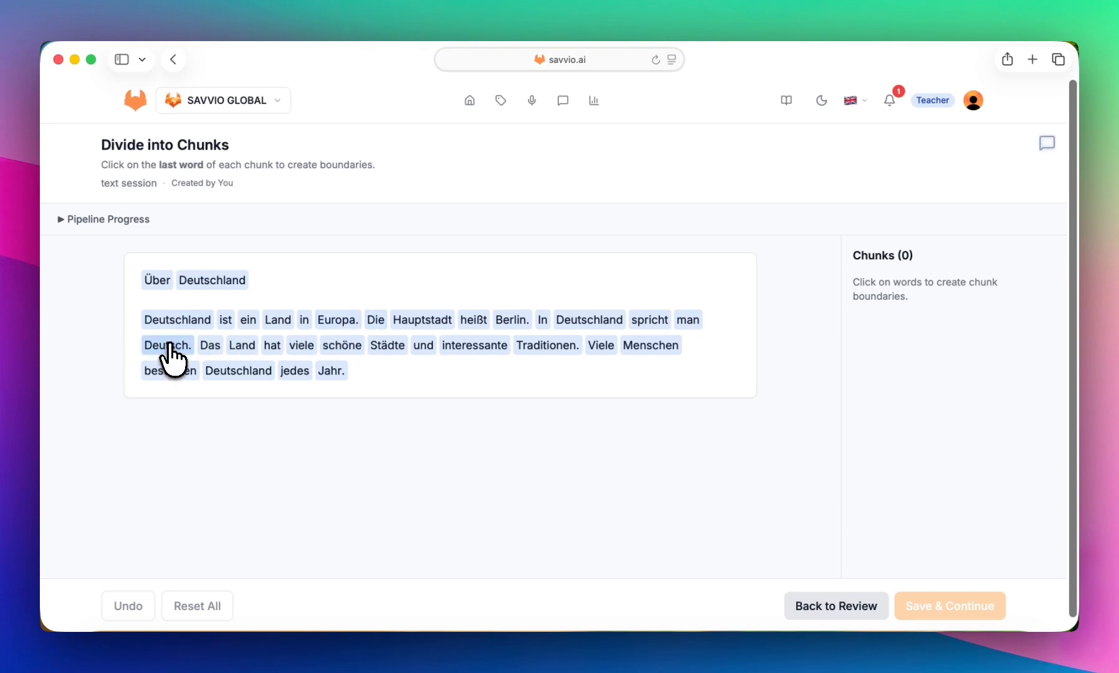
- Divide the text into two chunks ending at "Deutsch." and "Jahr.", and save them
{"action": "left_click", "coordinate": [169, 346]}
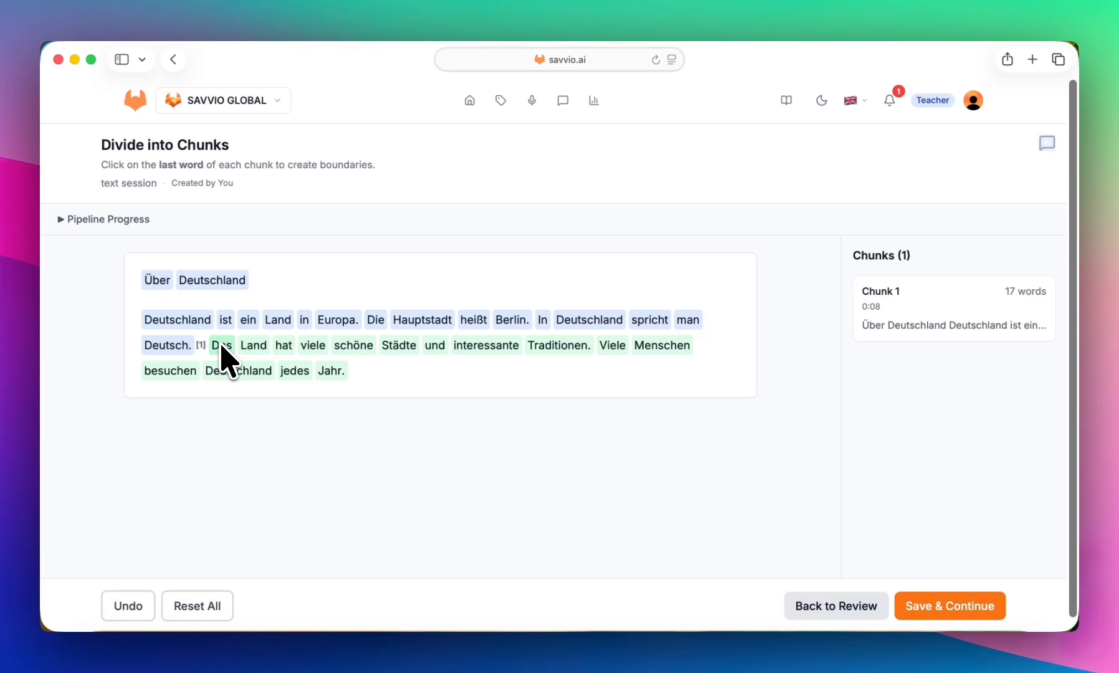
{"action": "left_click", "coordinate": [334, 372]}
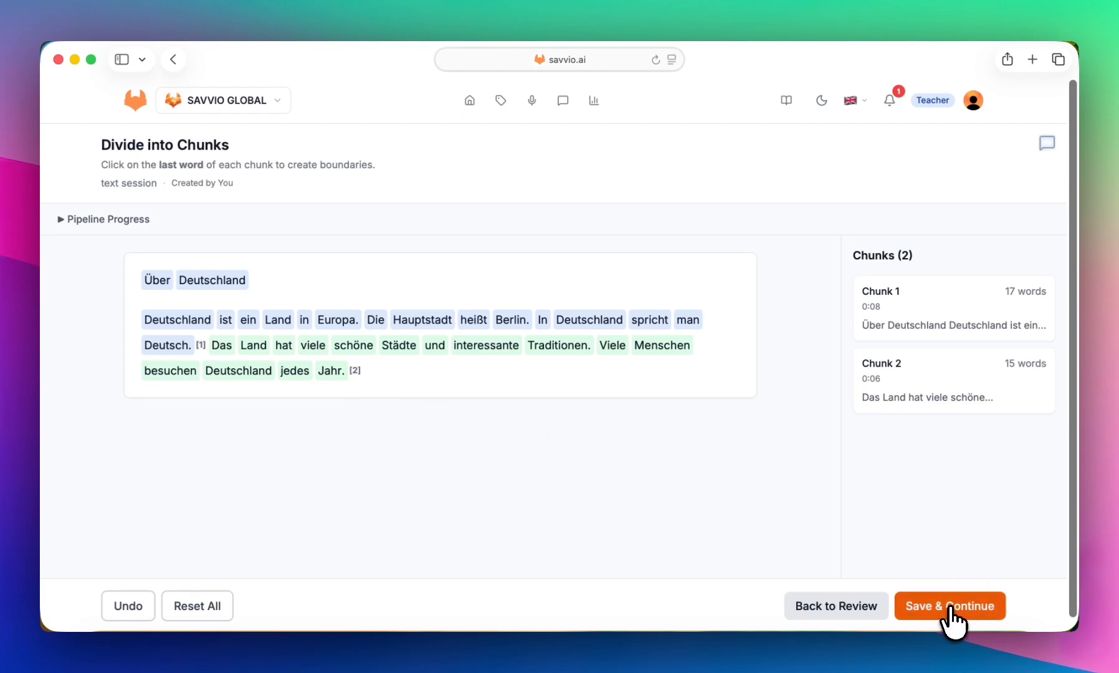
{"action": "left_click", "coordinate": [950, 608]}
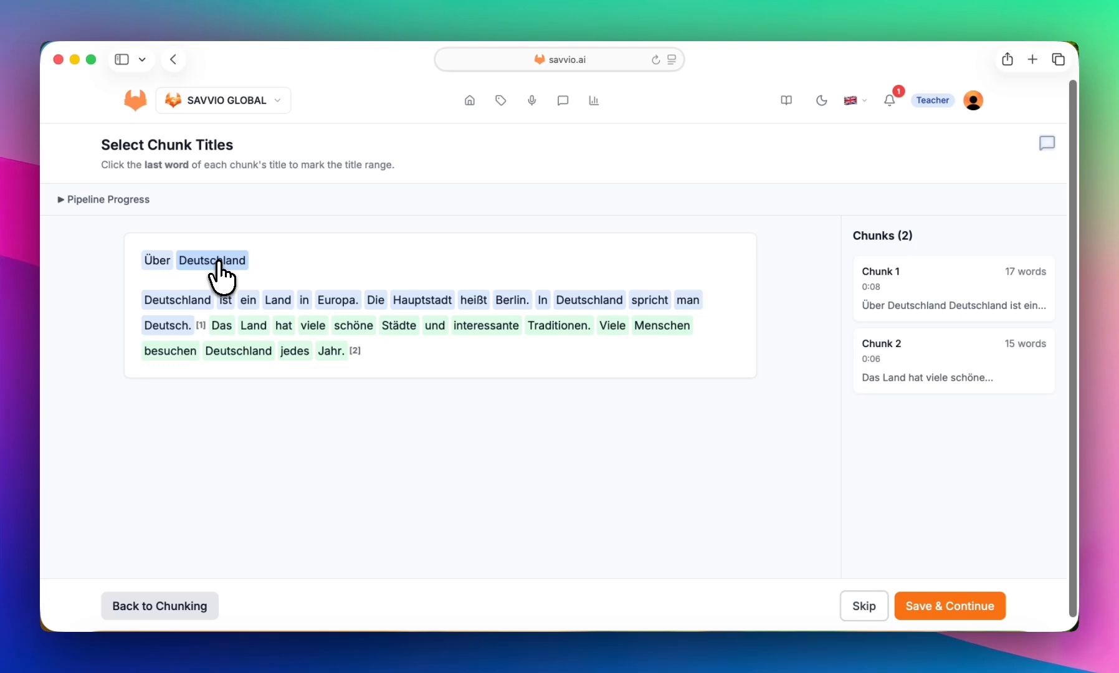
- Mark "Über Deutschland" as the first chunk's title and save the chunk titles
{"action": "left_click", "coordinate": [215, 260]}
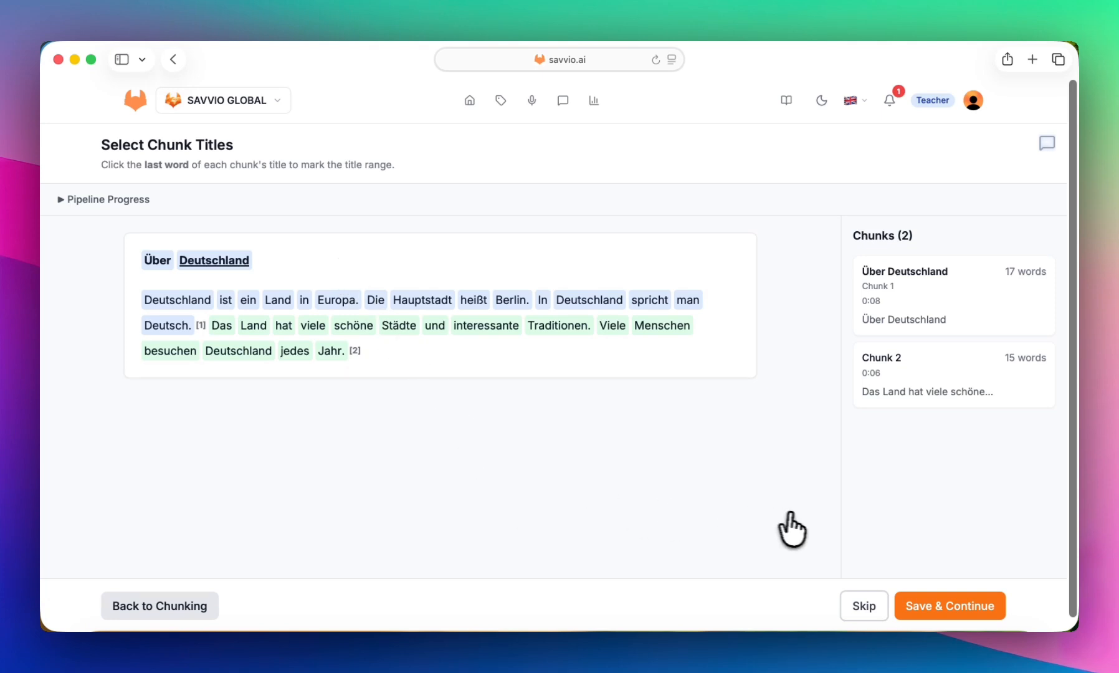
{"action": "left_click", "coordinate": [950, 614]}
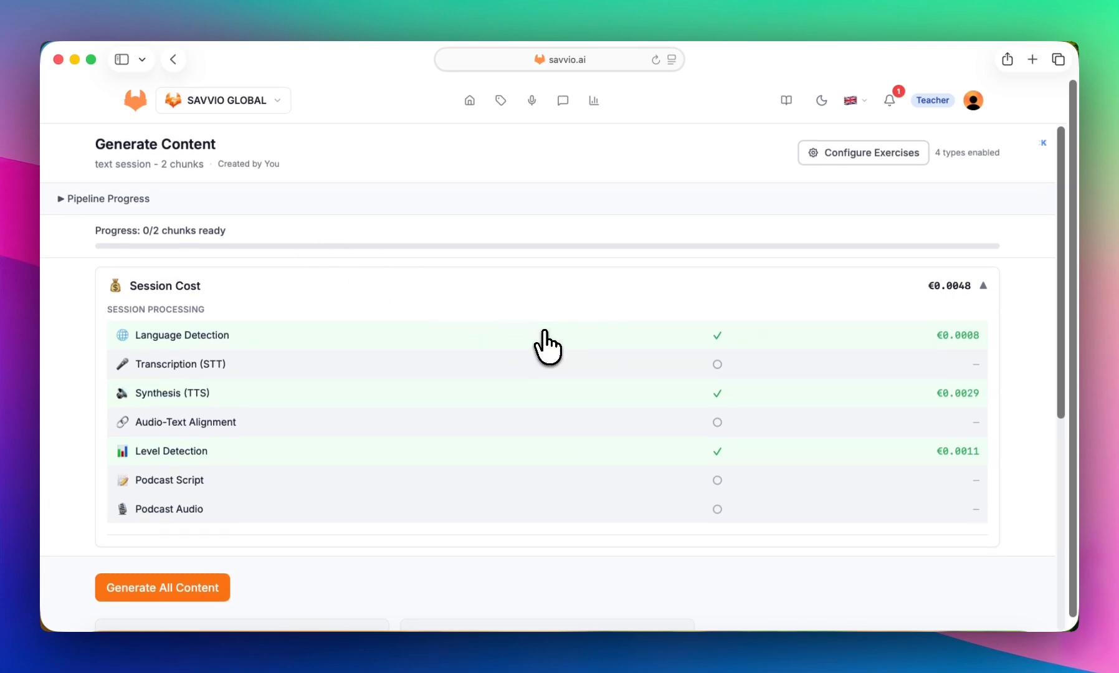
- Review the exercise types and counts in the session's exercise configuration, and close it without saving
{"action": "scroll", "coordinate": [546, 346], "scroll_direction": "down", "scroll_amount": 5}
{"action": "scroll", "coordinate": [546, 346], "scroll_direction": "up", "scroll_amount": 5}
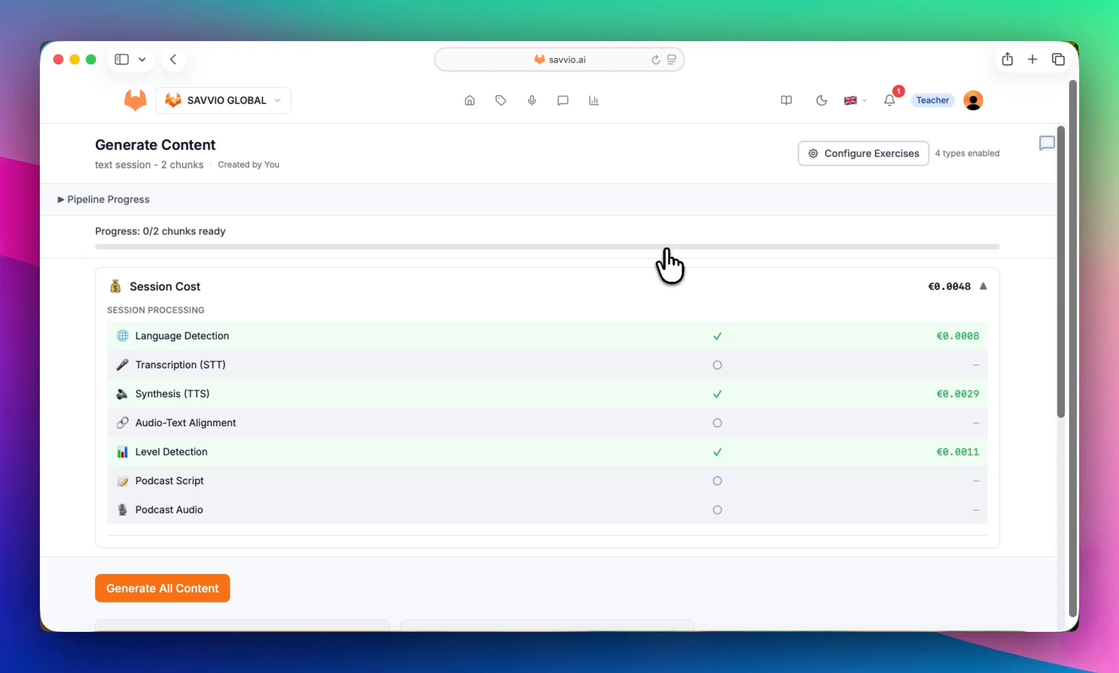
{"action": "left_click", "coordinate": [864, 163]}
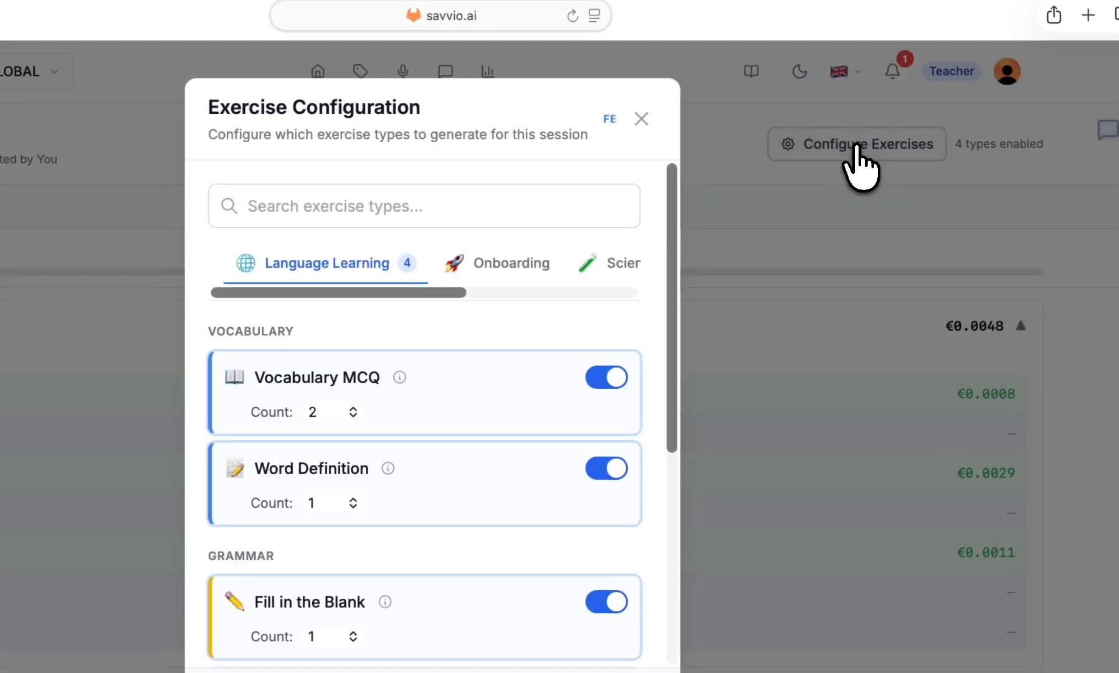
{"action": "scroll", "coordinate": [470, 448], "scroll_direction": "down", "scroll_amount": 1}
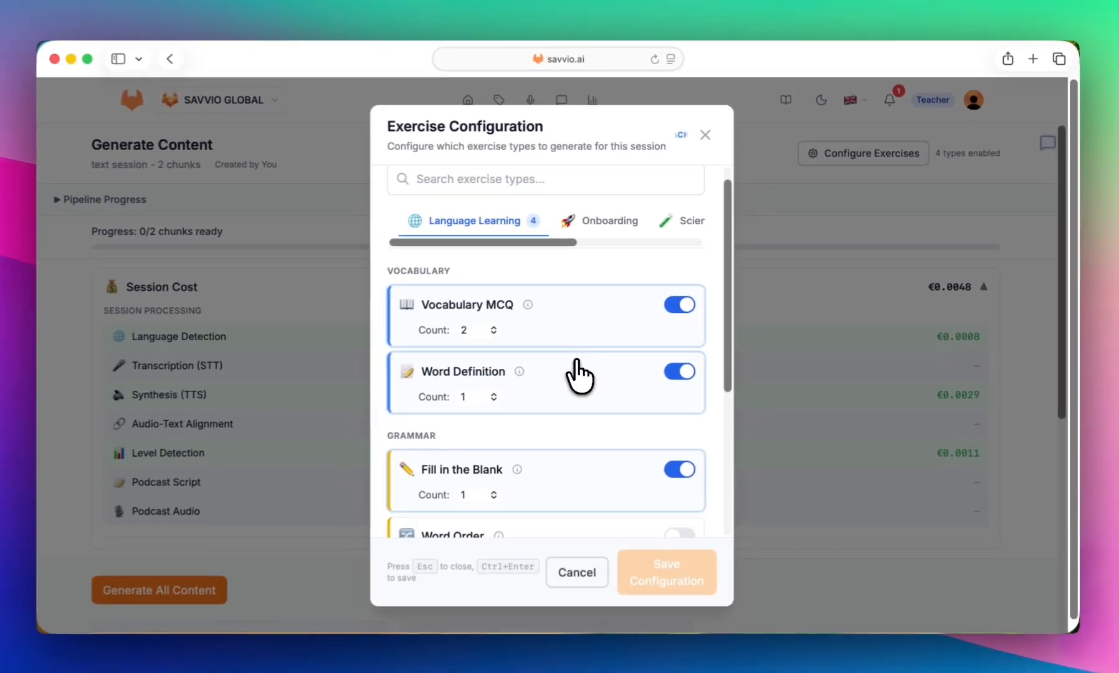
{"action": "scroll", "coordinate": [468, 446], "scroll_direction": "down", "scroll_amount": 1}
{"action": "scroll", "coordinate": [580, 374], "scroll_direction": "down", "scroll_amount": 2}
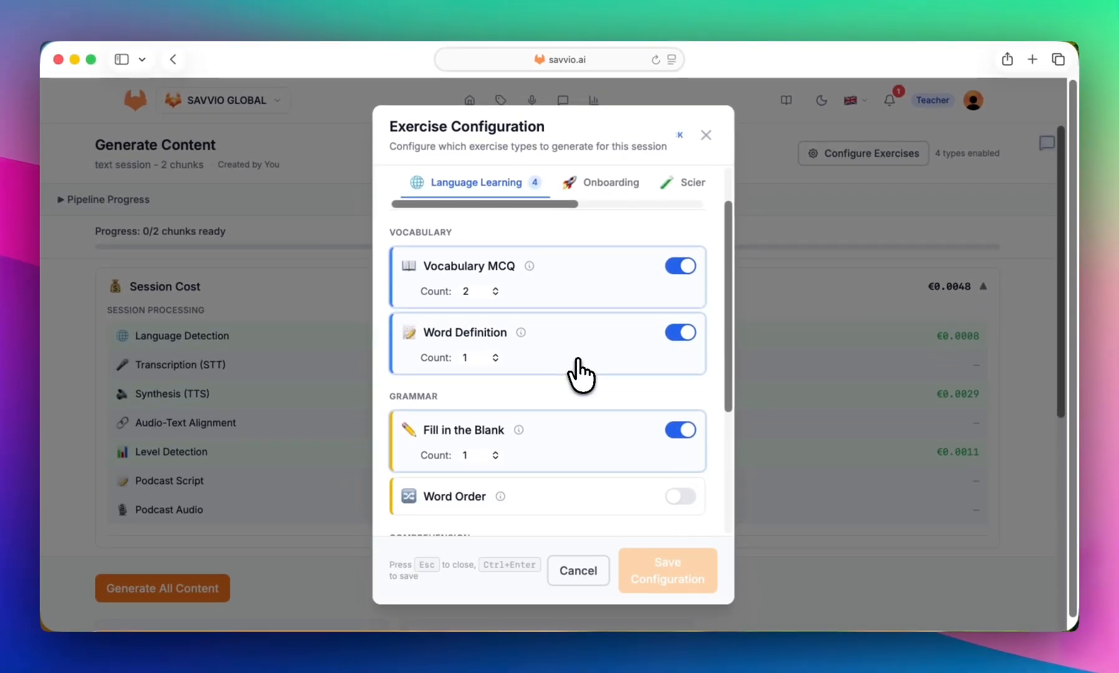
{"action": "scroll", "coordinate": [580, 374], "scroll_direction": "down", "scroll_amount": 3}
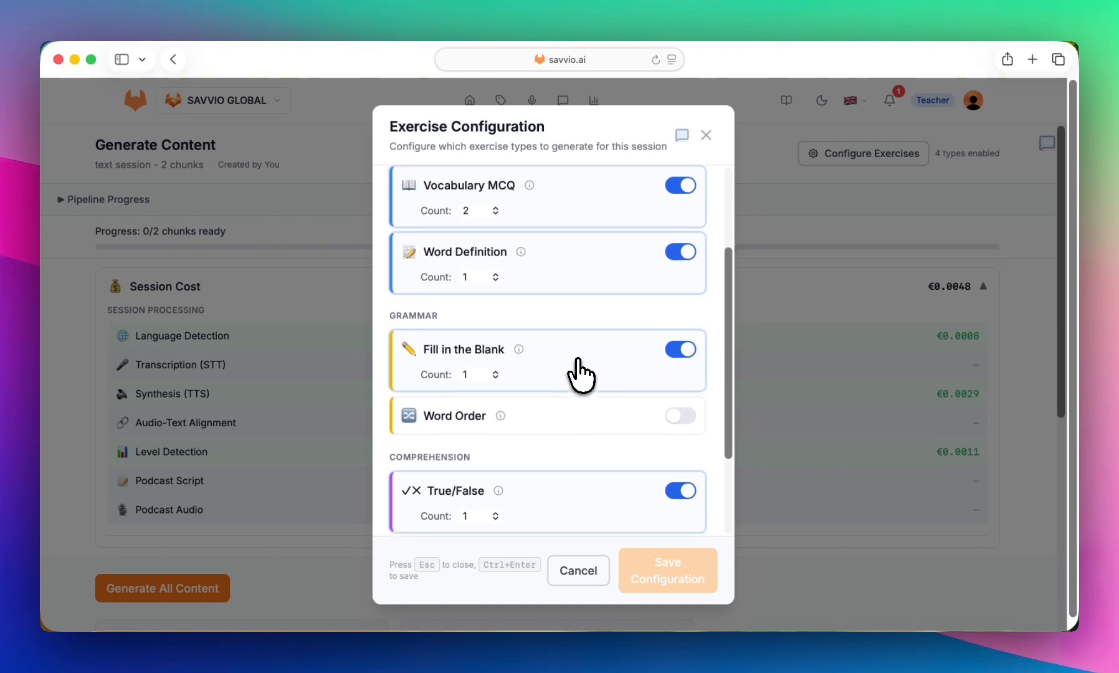
{"action": "scroll", "coordinate": [580, 374], "scroll_direction": "down", "scroll_amount": 2}
{"action": "scroll", "coordinate": [580, 374], "scroll_direction": "down", "scroll_amount": 3}
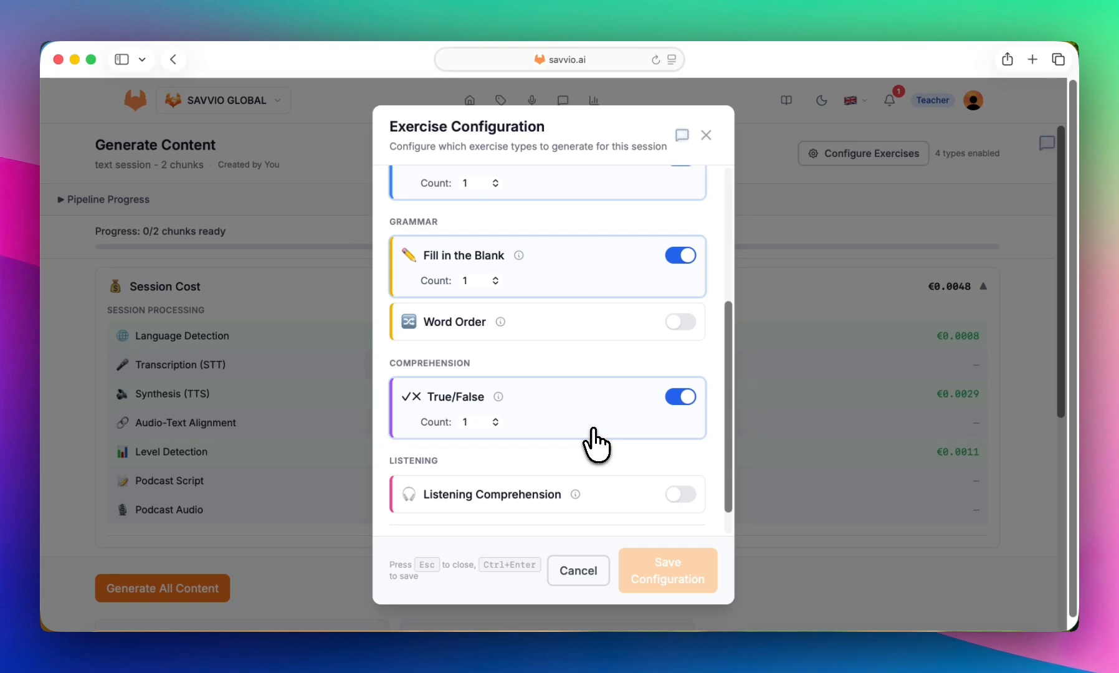
{"action": "scroll", "coordinate": [593, 430], "scroll_direction": "up", "scroll_amount": 9}
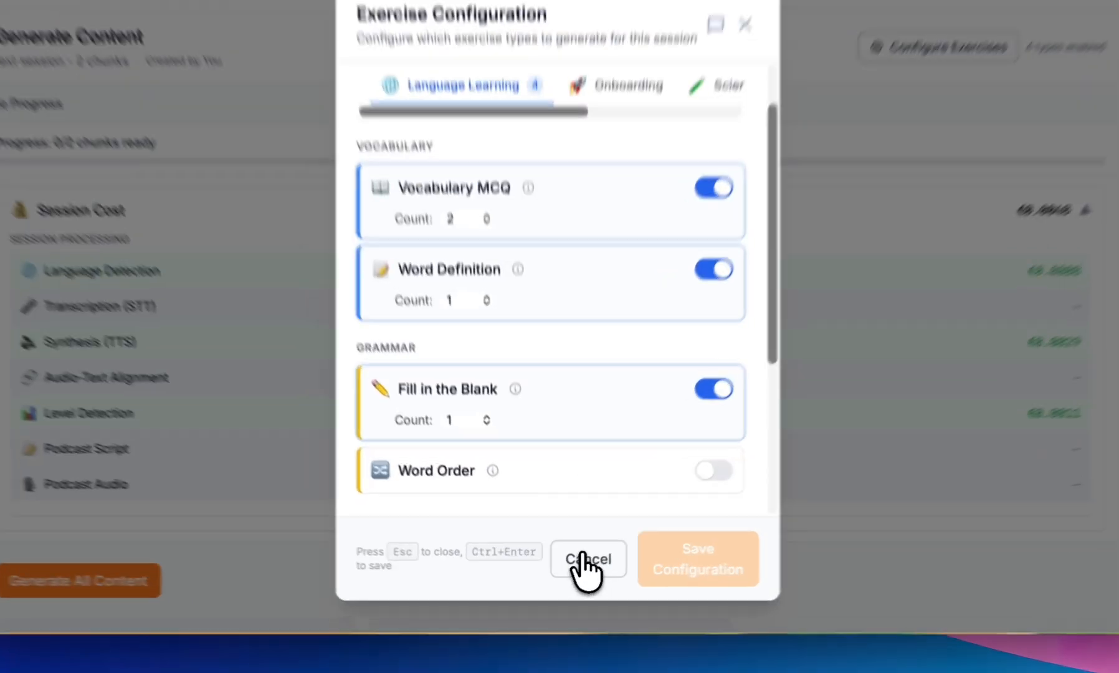
{"action": "left_click", "coordinate": [577, 568]}
- Generate all content for both chunks using the default exercise types
{"action": "scroll", "coordinate": [520, 425], "scroll_direction": "down", "scroll_amount": 1}
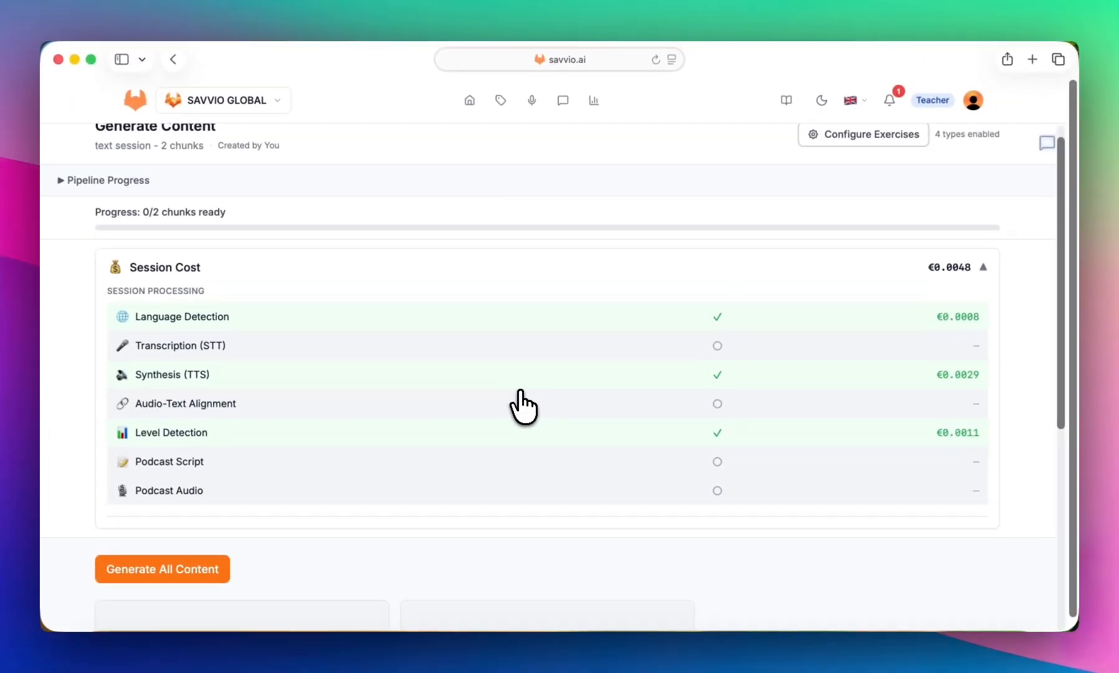
{"action": "left_click", "coordinate": [153, 569]}
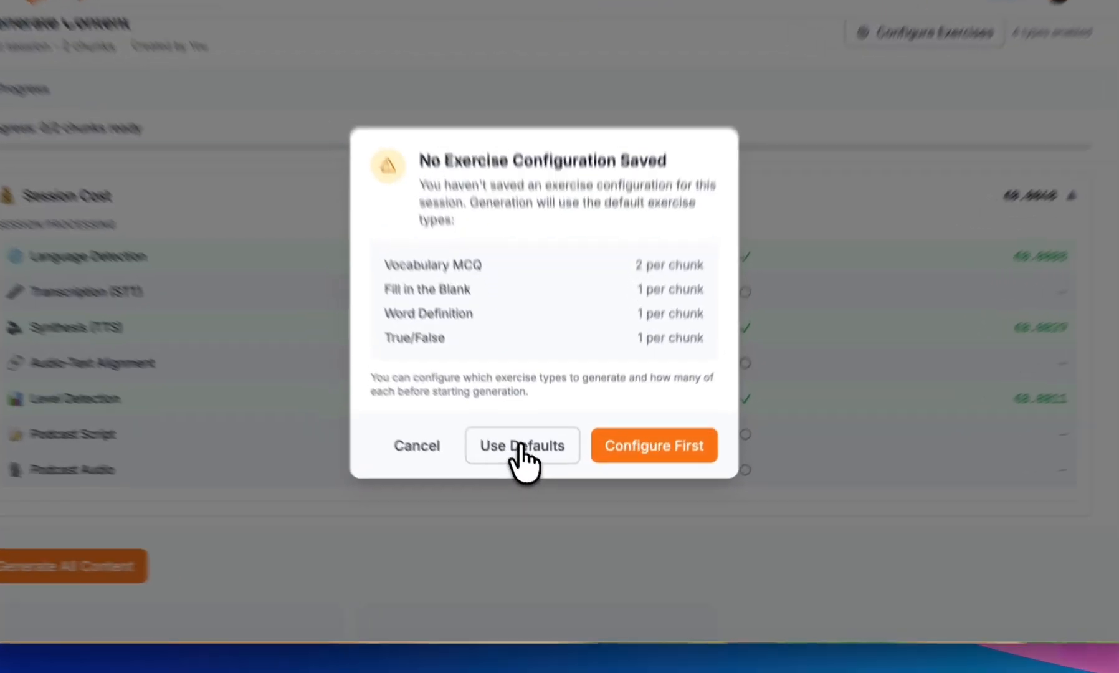
{"action": "left_click", "coordinate": [532, 472]}
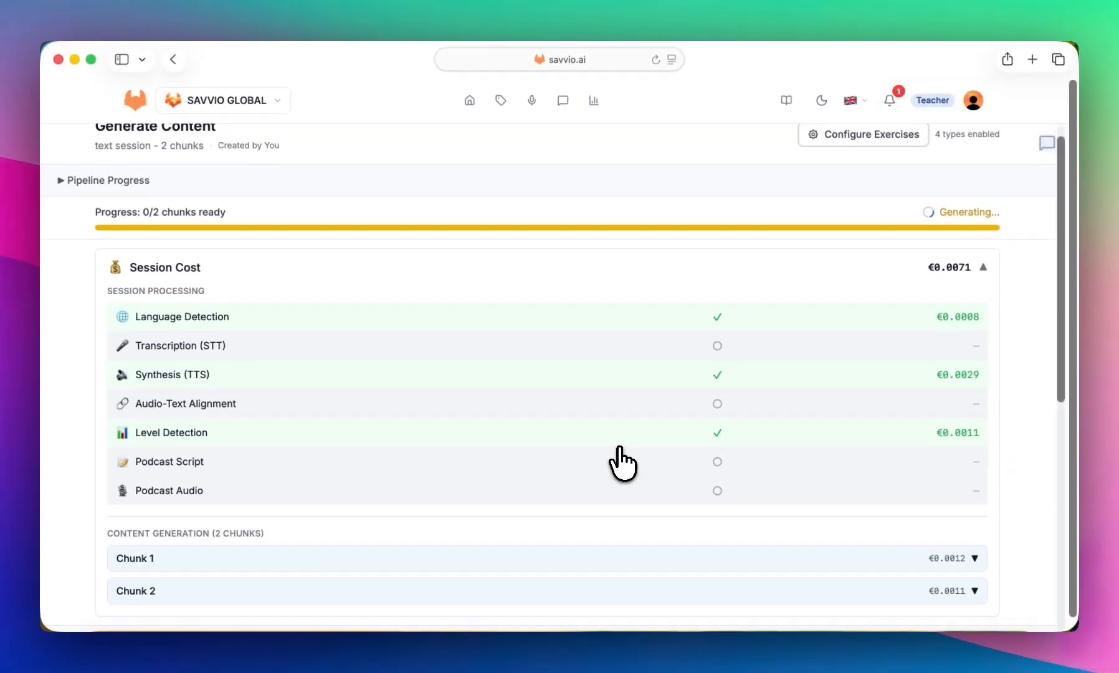
- Check the session cost and pipeline progress during generation, and expand Chunk 2's generation details
{"action": "scroll", "coordinate": [621, 464], "scroll_direction": "down", "scroll_amount": 2}
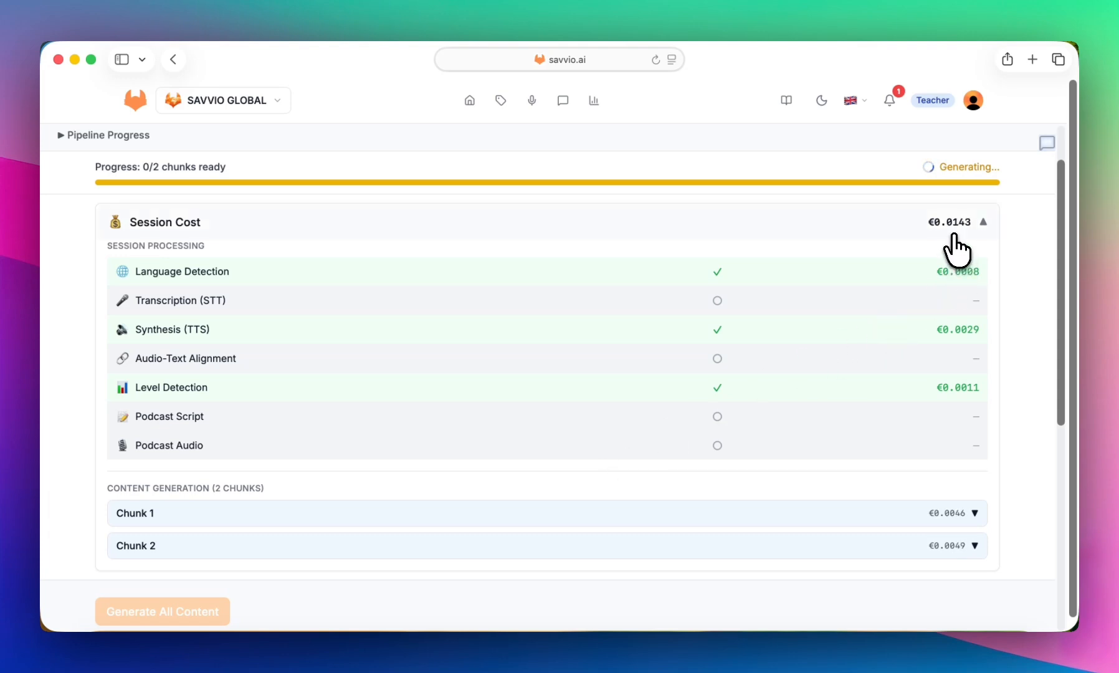
{"action": "scroll", "coordinate": [679, 259], "scroll_direction": "up", "scroll_amount": 3}
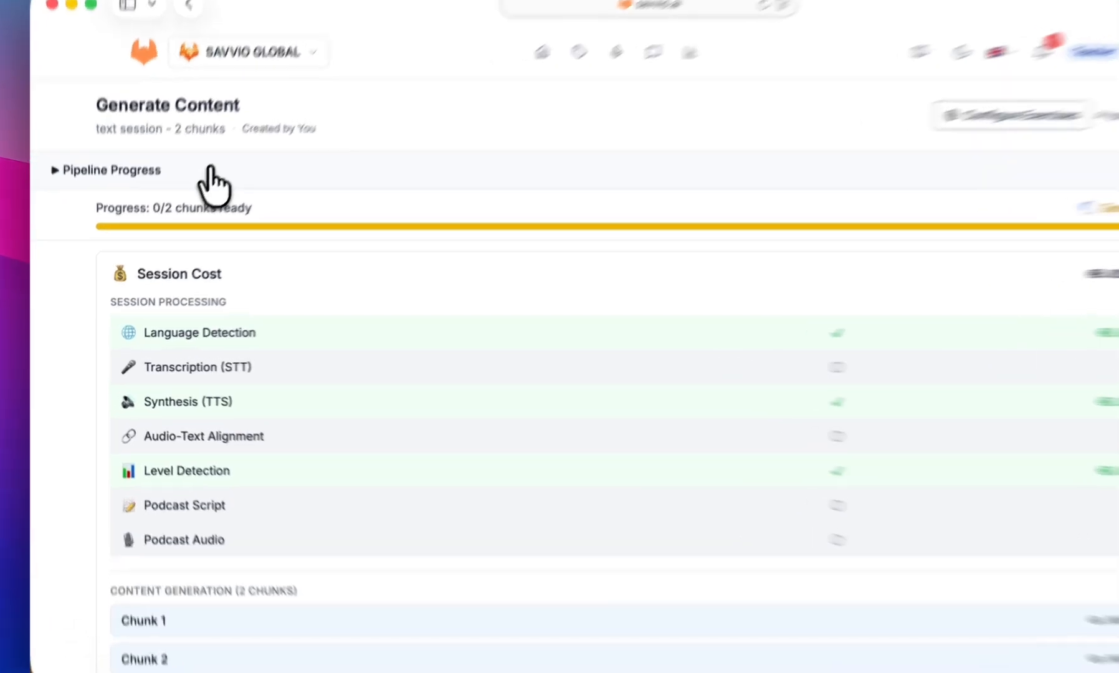
{"action": "left_click", "coordinate": [175, 201]}
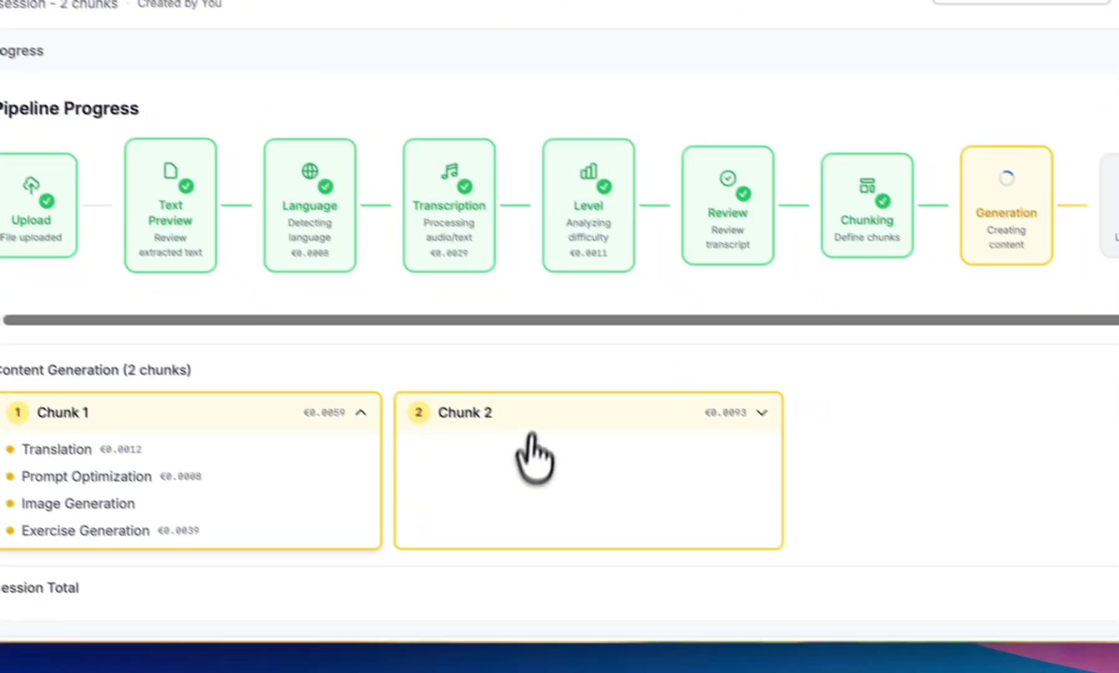
{"action": "left_click", "coordinate": [529, 424]}
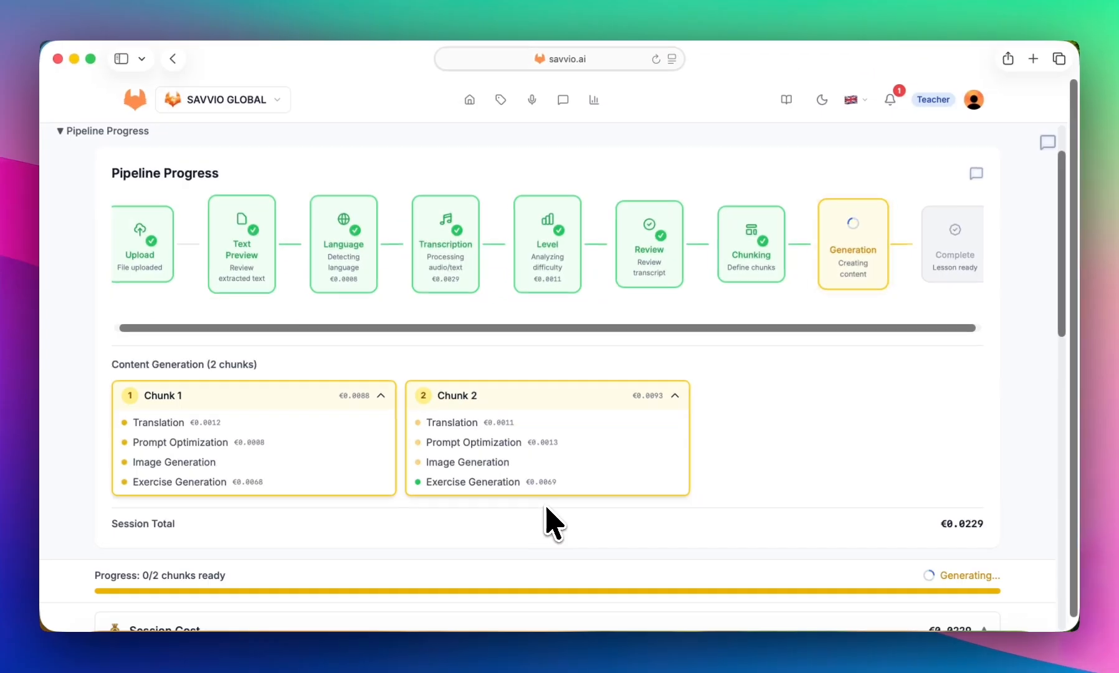
- Examine the generated images of both chunks and read through Chunk 1's generated exercises
{"action": "scroll", "coordinate": [579, 570], "scroll_direction": "down", "scroll_amount": 10}
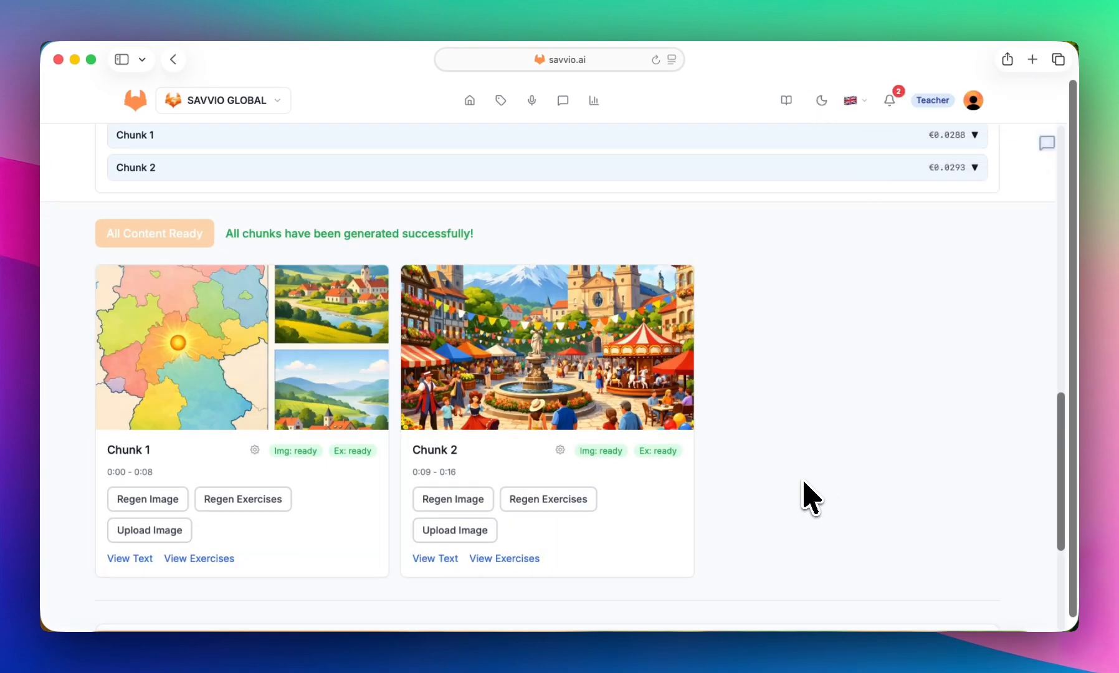
{"action": "scroll", "coordinate": [804, 482], "scroll_direction": "down", "scroll_amount": 5}
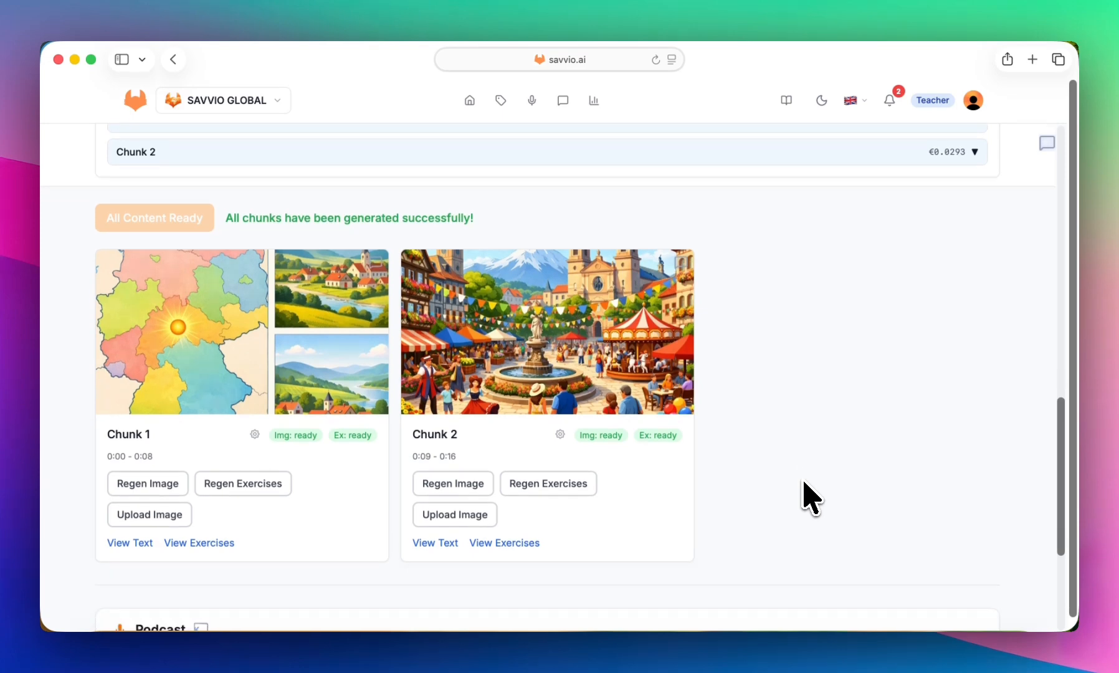
{"action": "scroll", "coordinate": [804, 492], "scroll_direction": "up", "scroll_amount": 3}
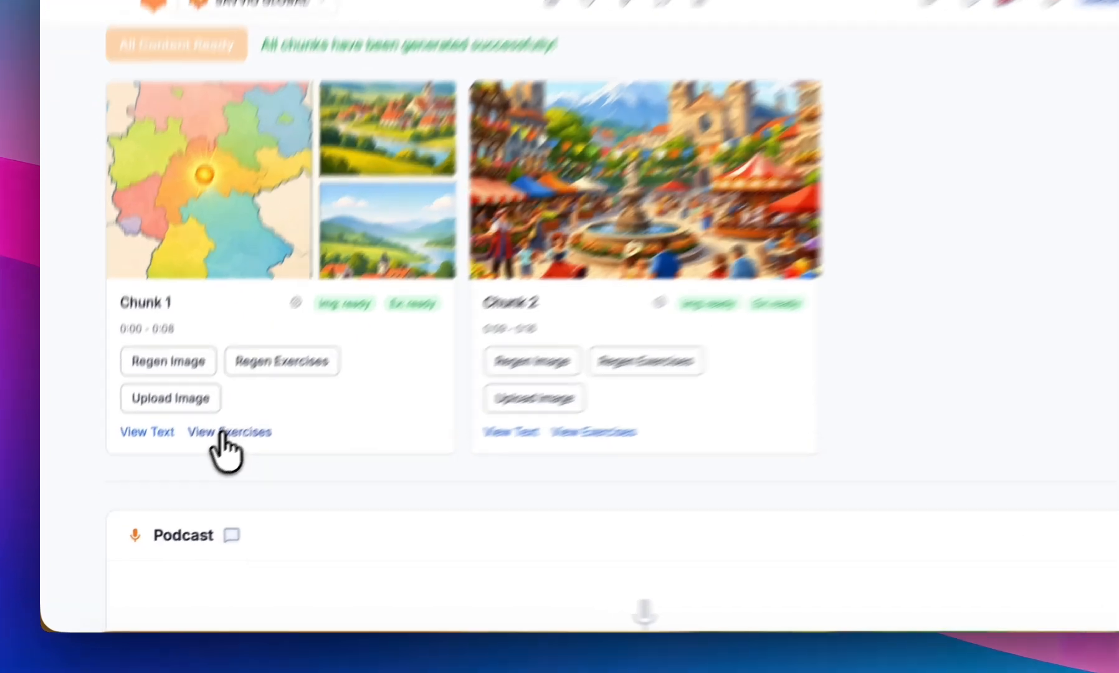
{"action": "left_click", "coordinate": [195, 464]}
{"action": "scroll", "coordinate": [232, 517], "scroll_direction": "down", "scroll_amount": 2}
{"action": "scroll", "coordinate": [303, 474], "scroll_direction": "down", "scroll_amount": 3}
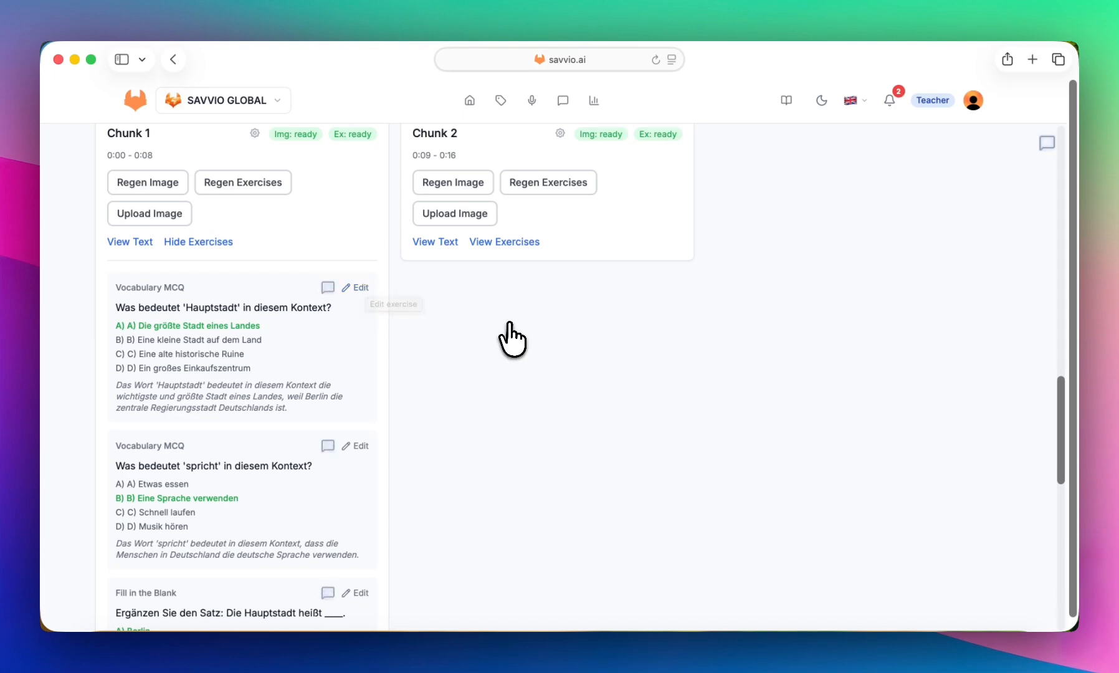
{"action": "scroll", "coordinate": [512, 337], "scroll_direction": "down", "scroll_amount": 10}
{"action": "scroll", "coordinate": [512, 337], "scroll_direction": "down", "scroll_amount": 2}
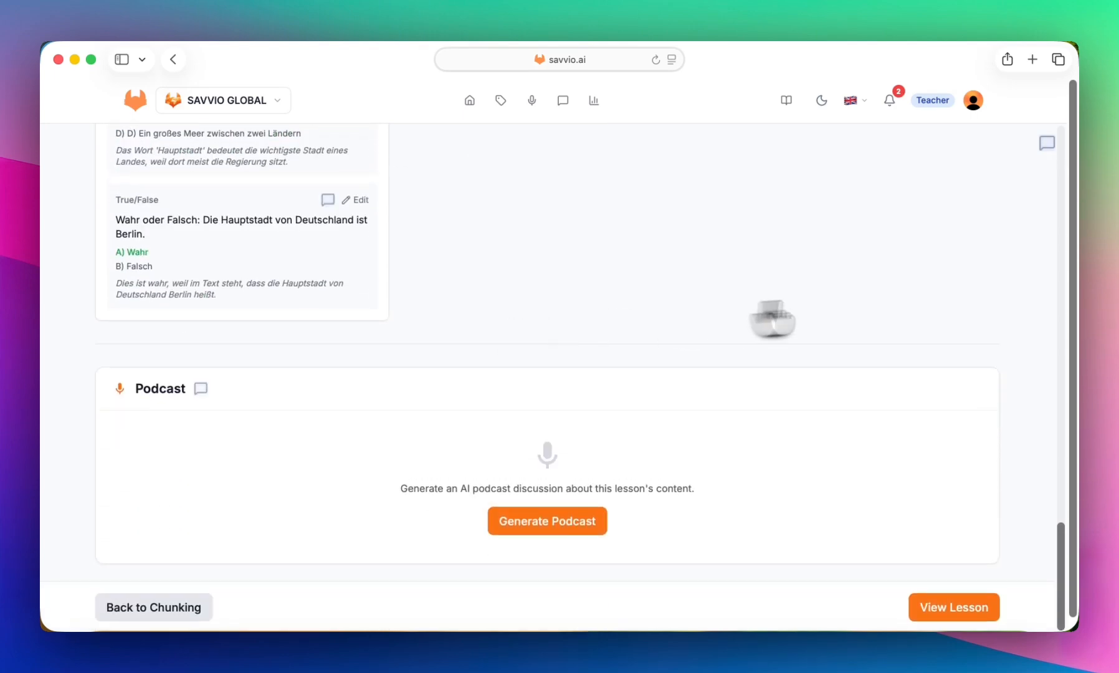
- Open the finished lesson and look through the "Über Deutschland" section's illustration, audio player and text
{"action": "left_click", "coordinate": [956, 609]}
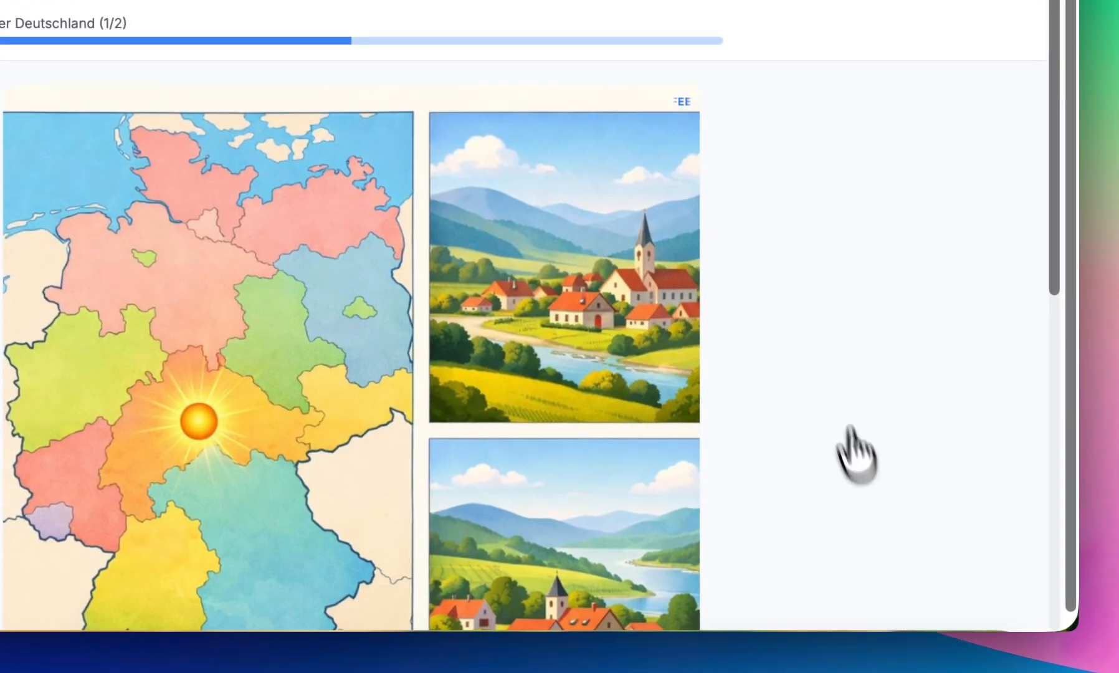
{"action": "scroll", "coordinate": [832, 382], "scroll_direction": "down", "scroll_amount": 3}
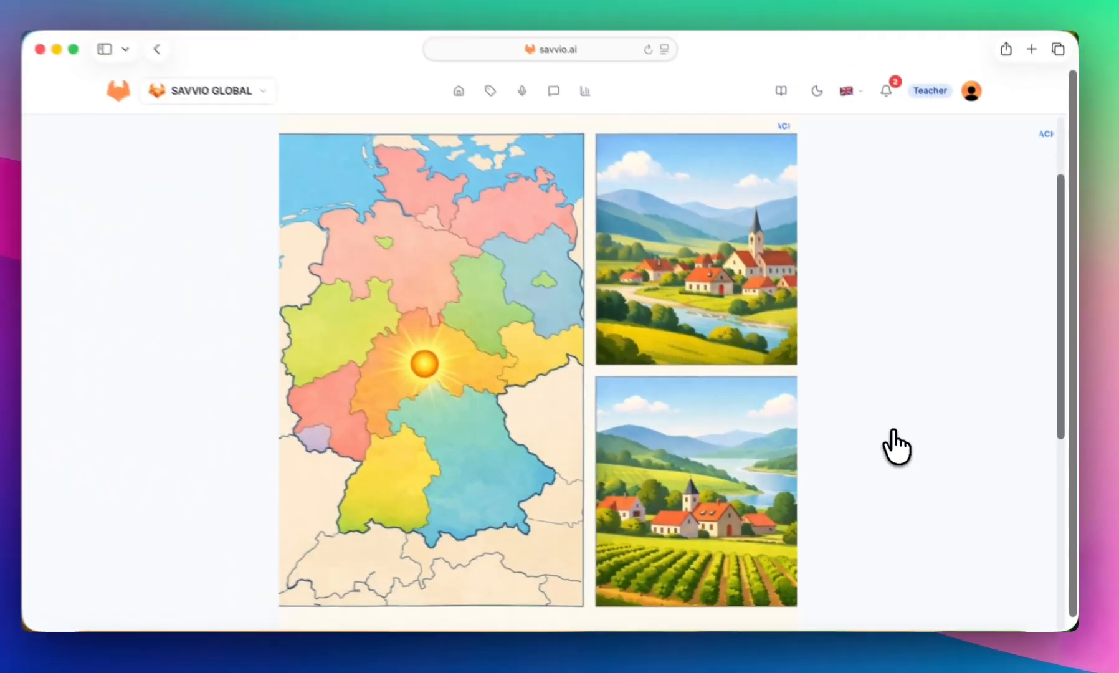
{"action": "scroll", "coordinate": [897, 444], "scroll_direction": "down", "scroll_amount": 5}
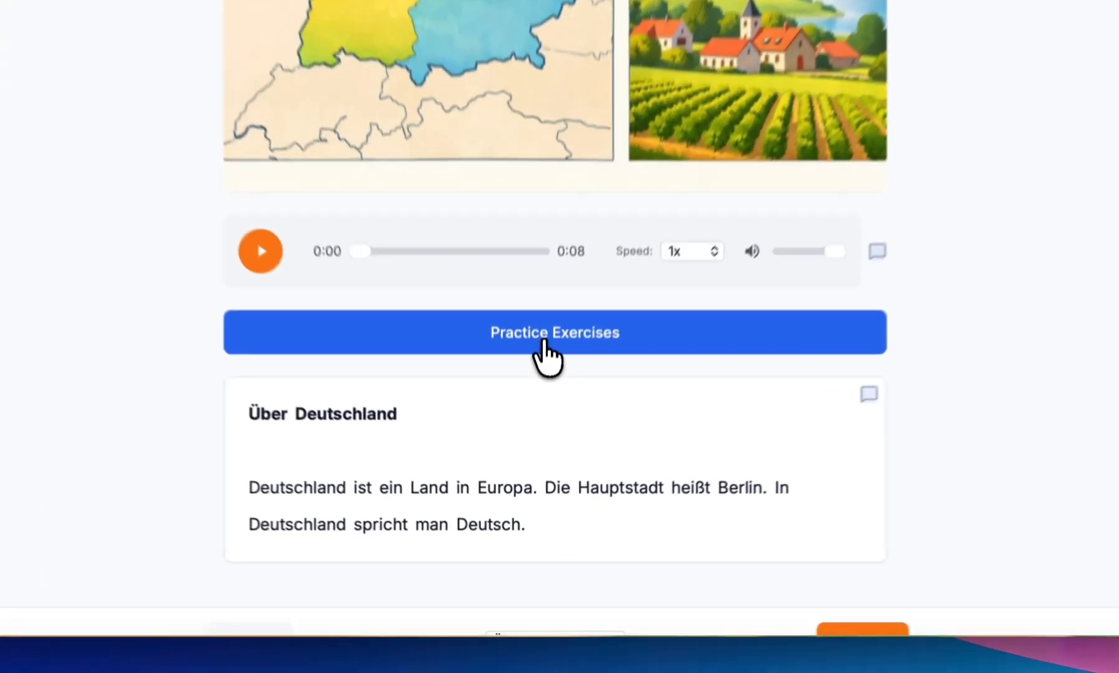
- Preview the first practice exercise of the "Über Deutschland" section and return to its text
{"action": "left_click", "coordinate": [539, 404]}
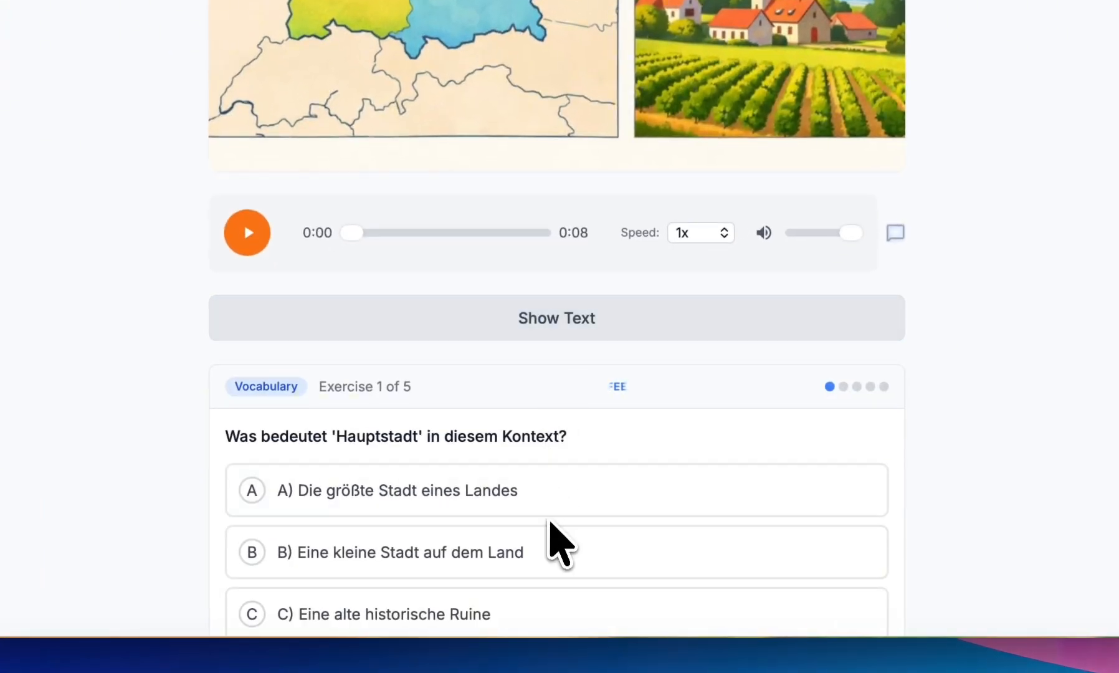
{"action": "scroll", "coordinate": [542, 559], "scroll_direction": "down", "scroll_amount": 3}
{"action": "scroll", "coordinate": [548, 523], "scroll_direction": "down", "scroll_amount": 2}
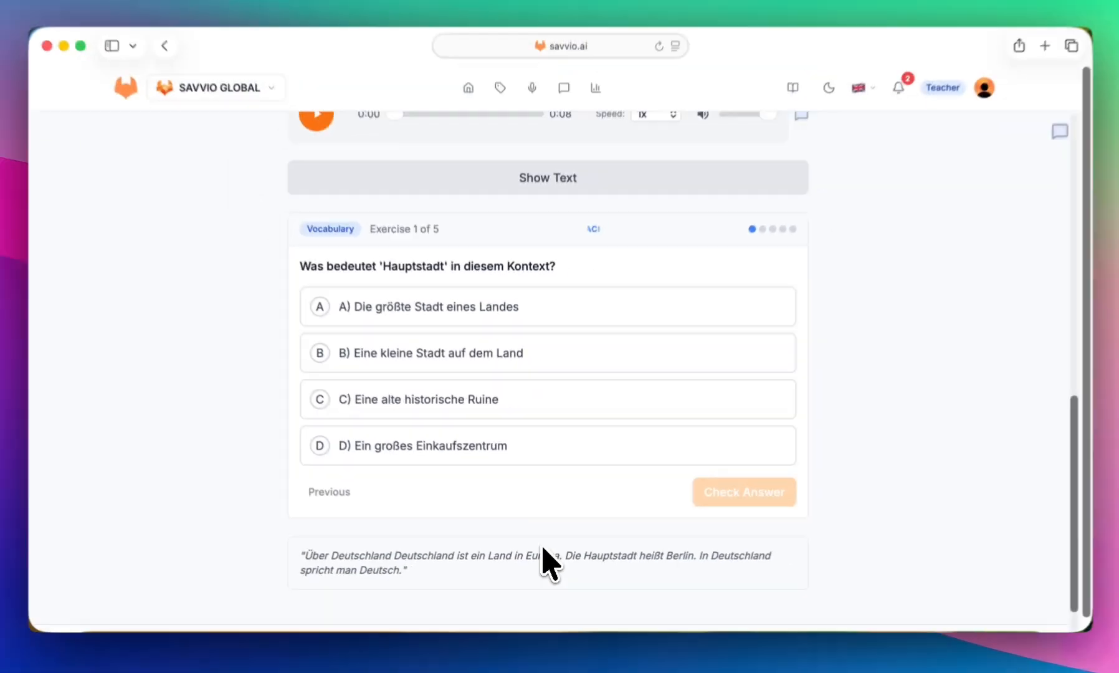
{"action": "scroll", "coordinate": [548, 564], "scroll_direction": "down", "scroll_amount": 1}
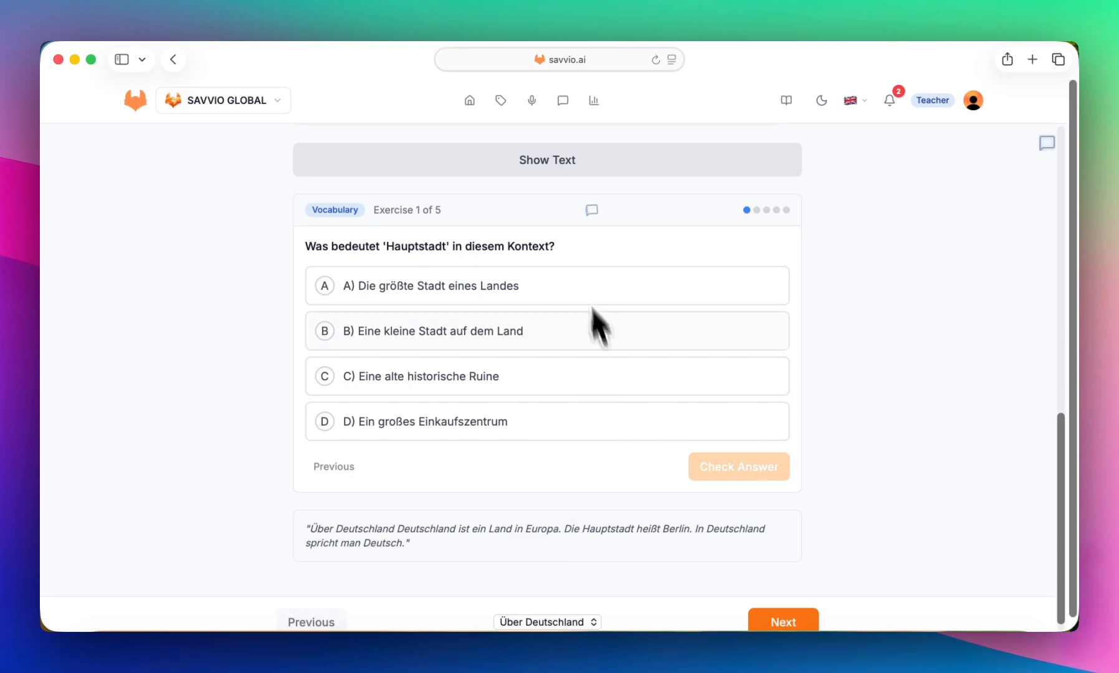
{"action": "left_click", "coordinate": [548, 161]}
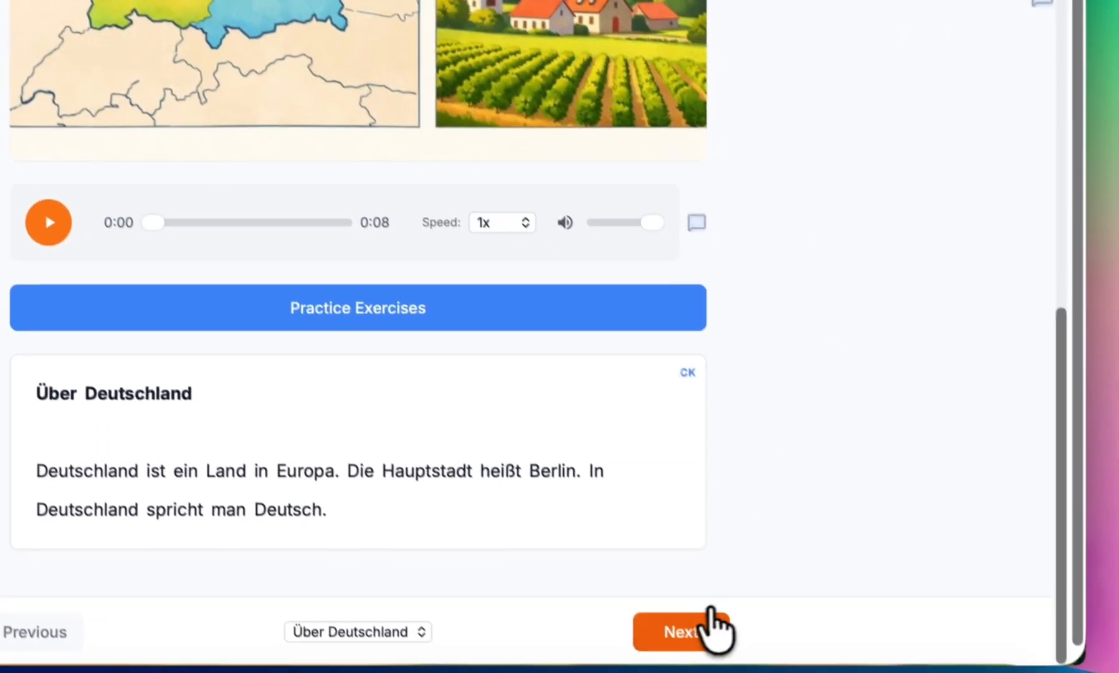
- Go on to Chunk 2 of the lesson and look over its image, audio player and text
{"action": "left_click", "coordinate": [712, 625]}
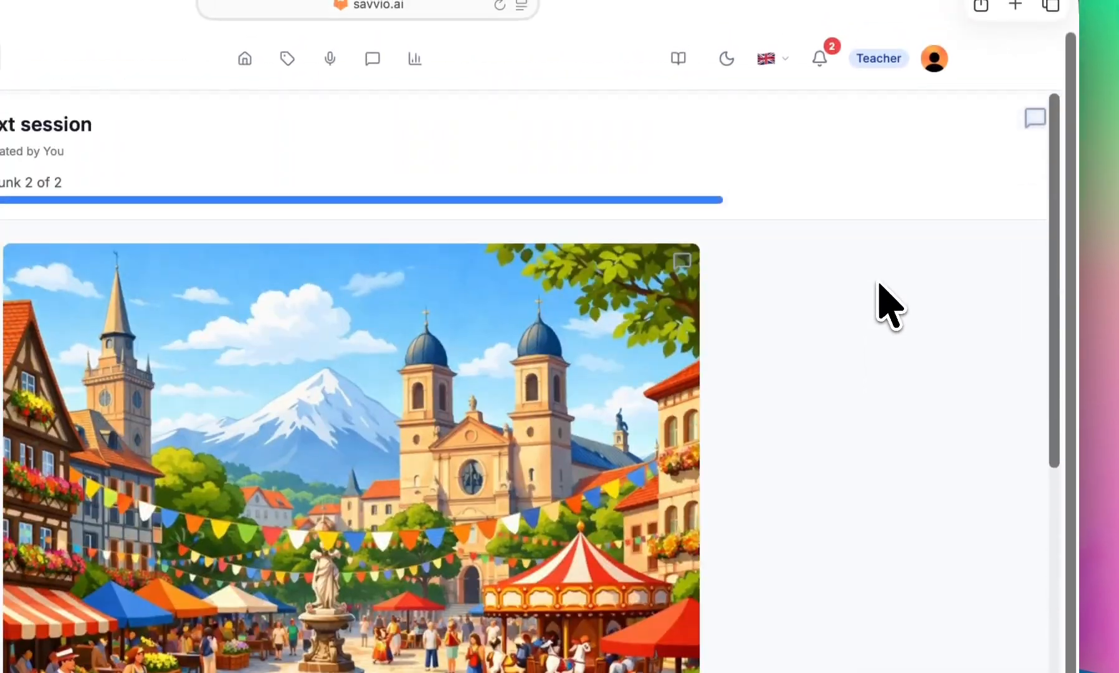
{"action": "scroll", "coordinate": [885, 302], "scroll_direction": "down", "scroll_amount": 3}
{"action": "scroll", "coordinate": [879, 283], "scroll_direction": "down", "scroll_amount": 4}
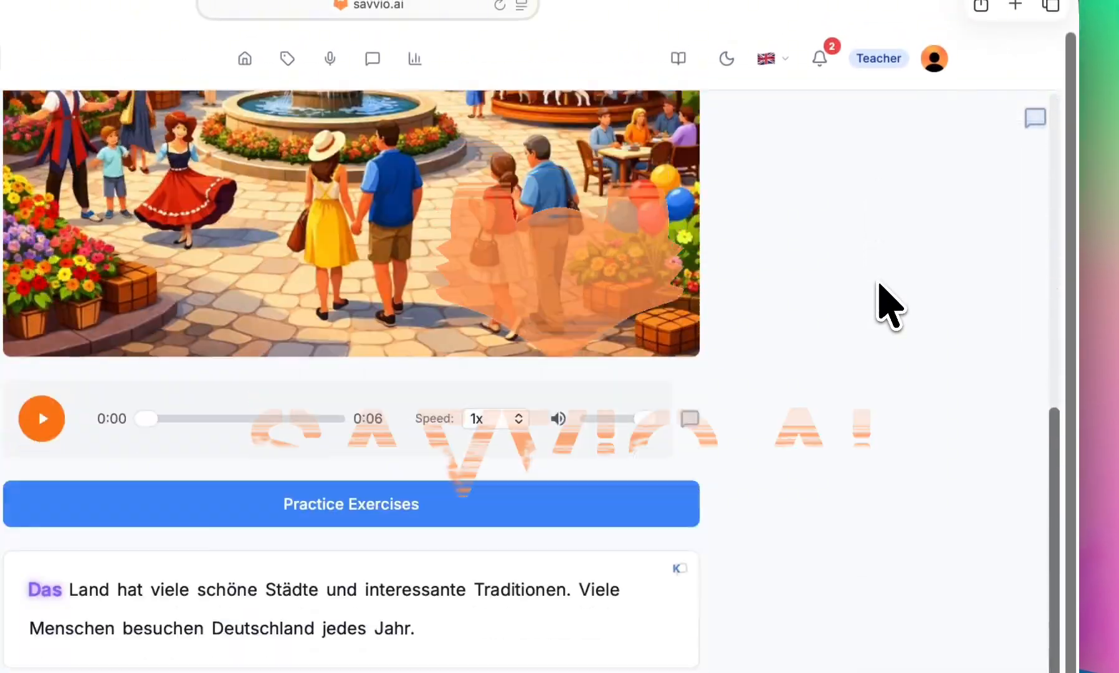
{"action": "scroll", "coordinate": [879, 283], "scroll_direction": "up", "scroll_amount": 6}
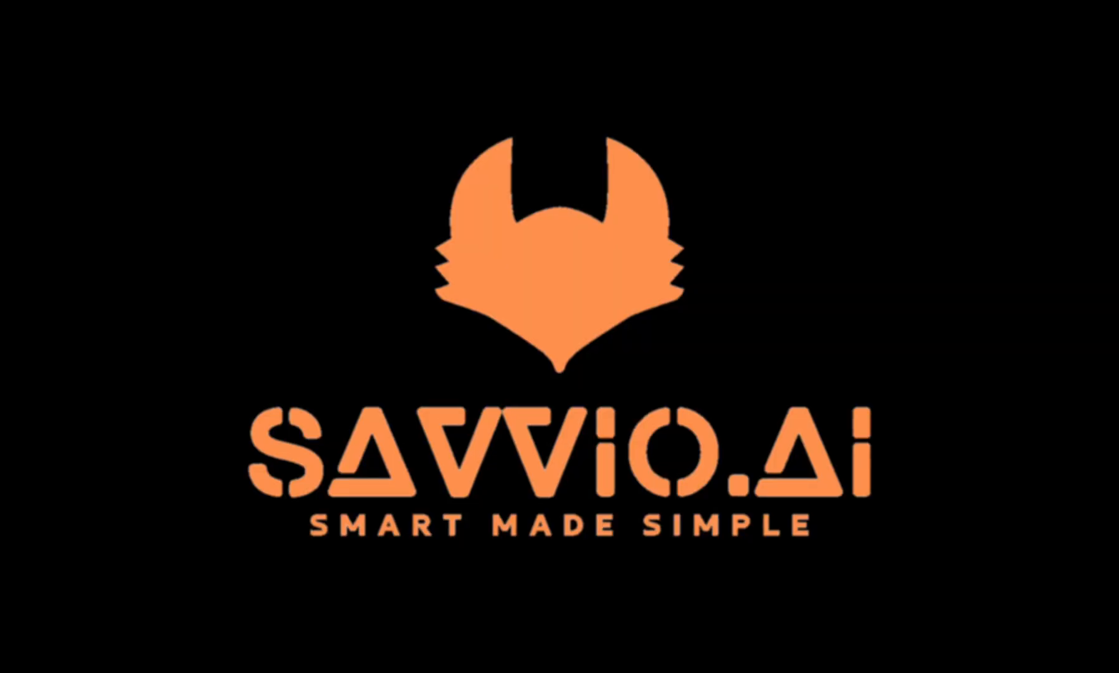